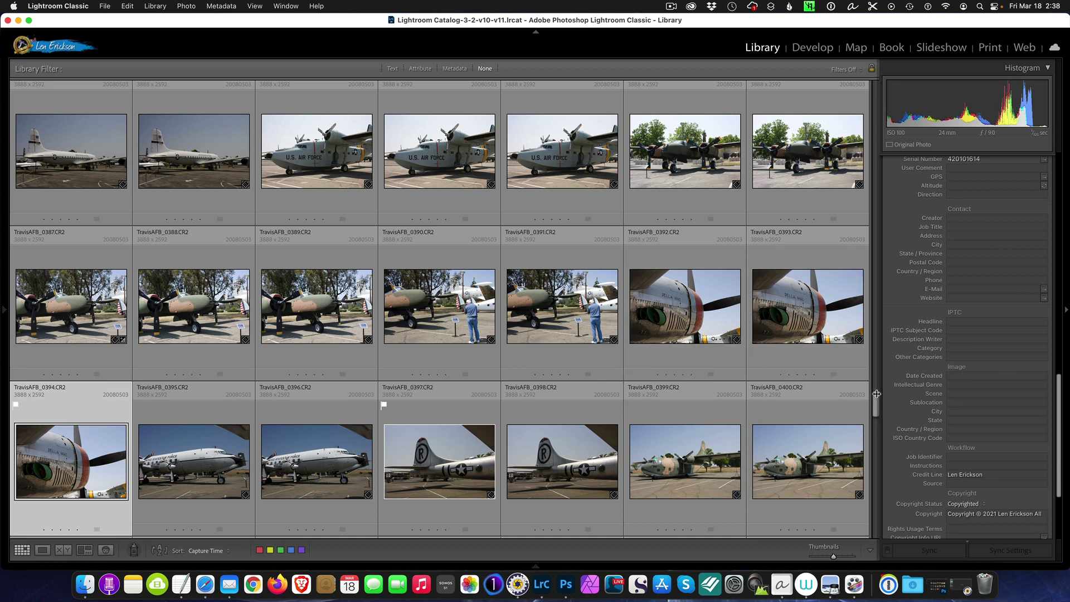
- Look through the similar engine shots TravisAFB_0392, TravisAFB_0393 and TravisAFB_0394 in the grid, one after another
mouse_move(875, 405)
mouse_down()
mouse_move(876, 262)
mouse_move(888, 259)
mouse_move(887, 409)
mouse_up()
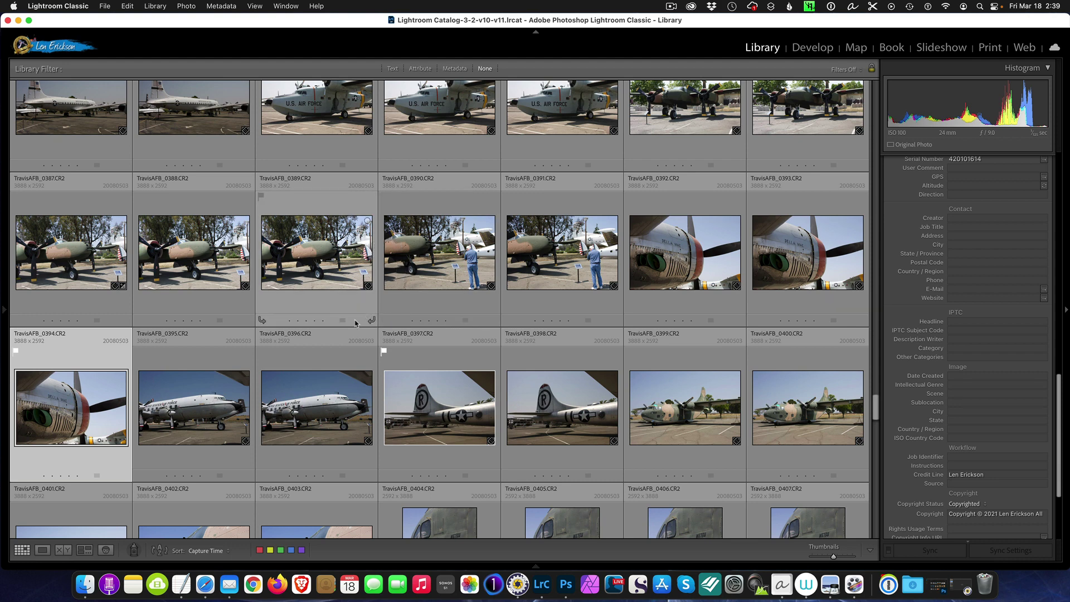
click(682, 241)
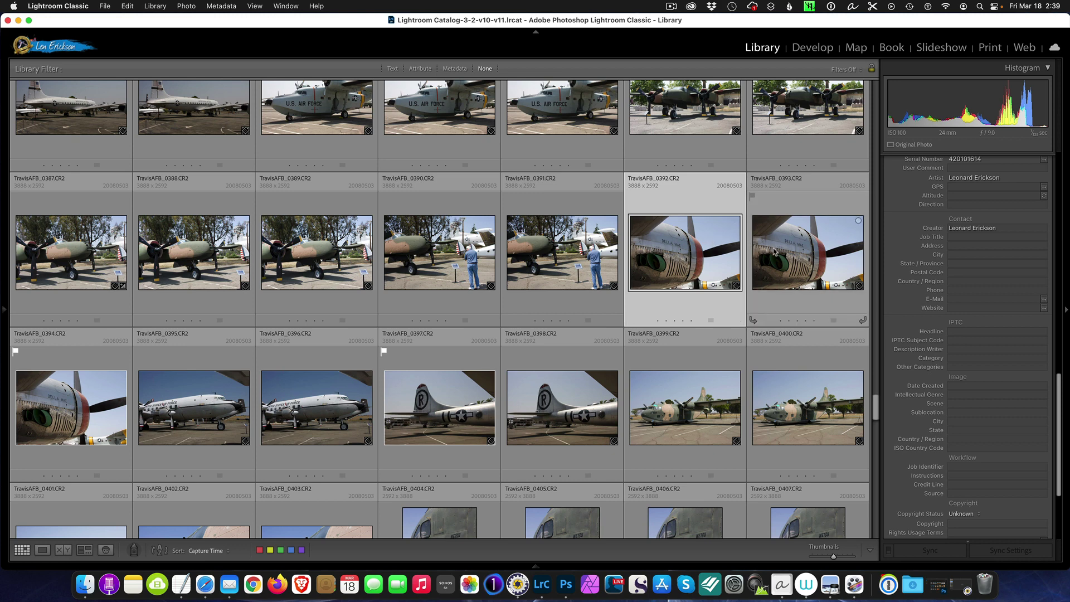
click(830, 245)
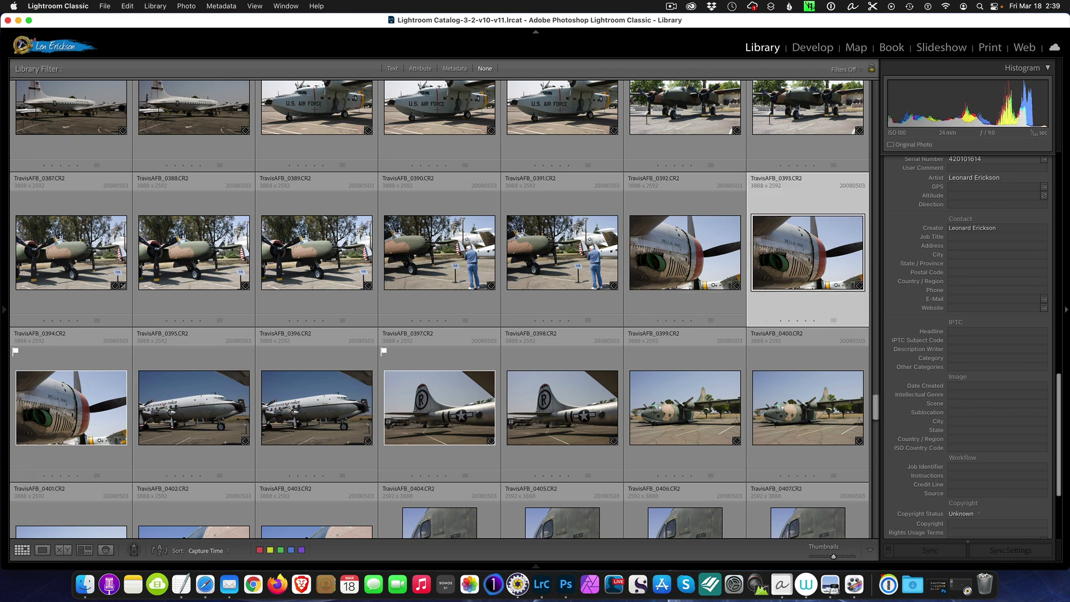
click(72, 404)
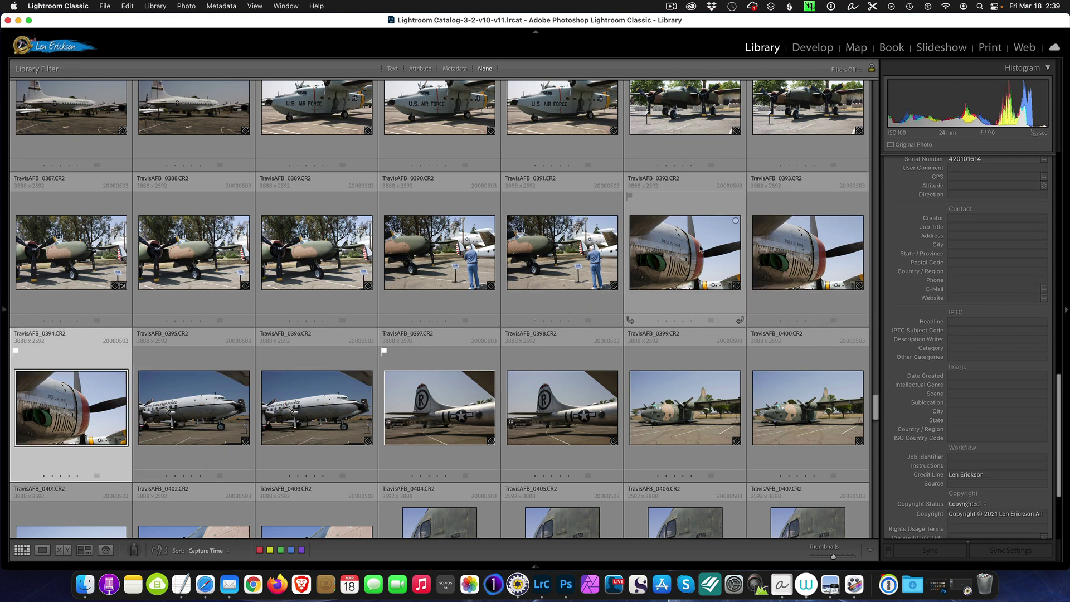
click(698, 226)
click(780, 240)
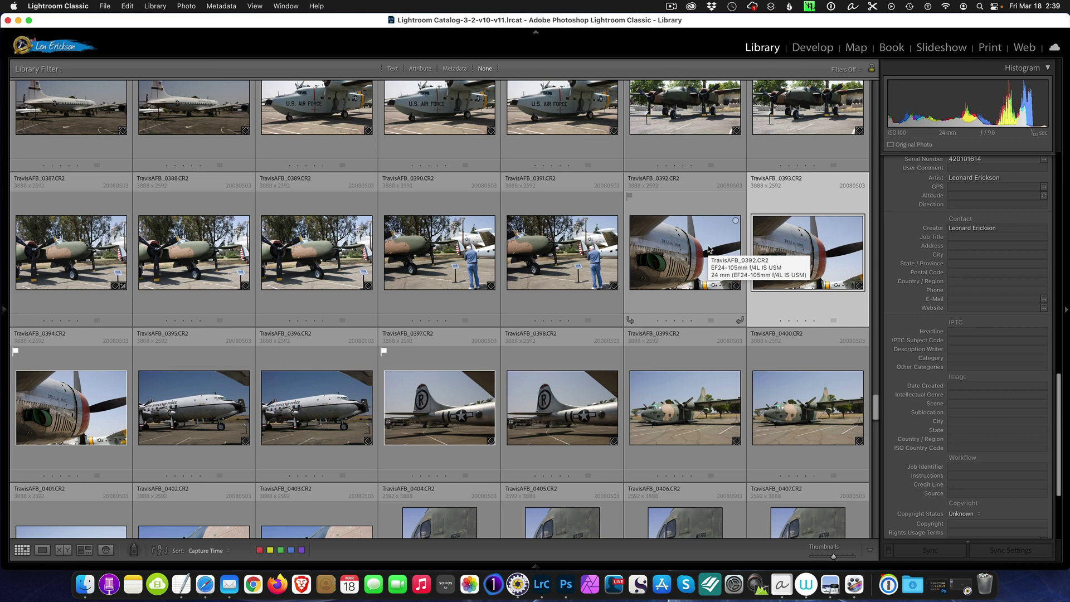
click(660, 245)
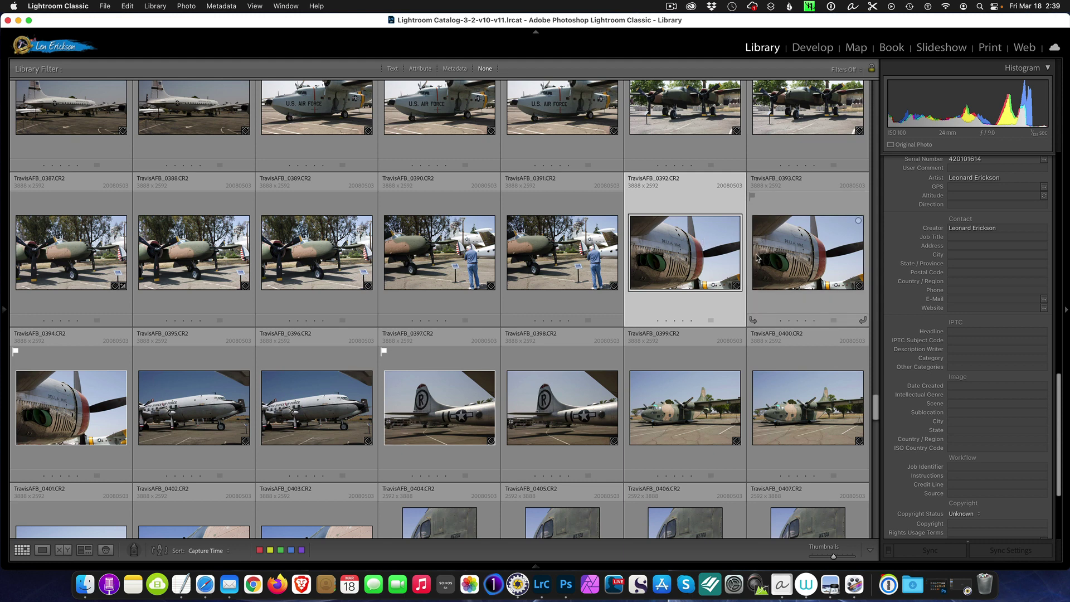
drag(696, 250, 691, 240)
key(Right)
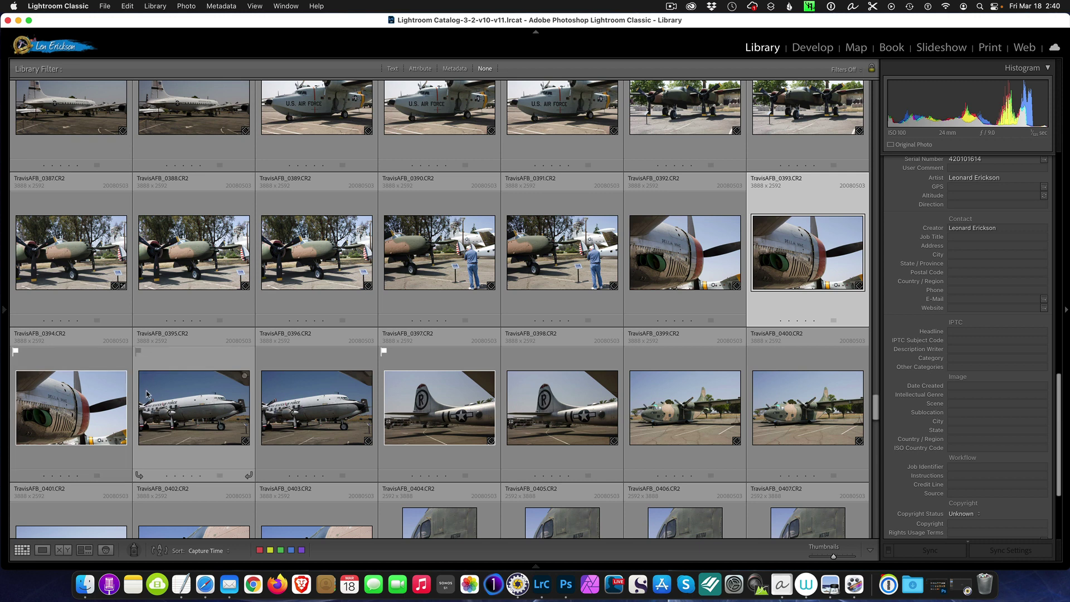
key(Right)
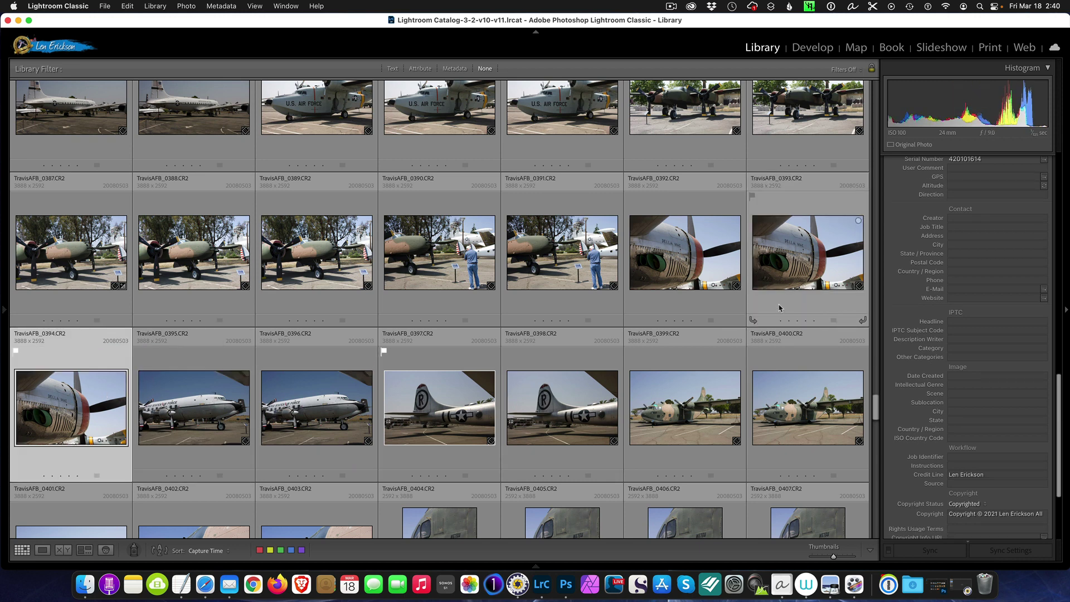
click(692, 252)
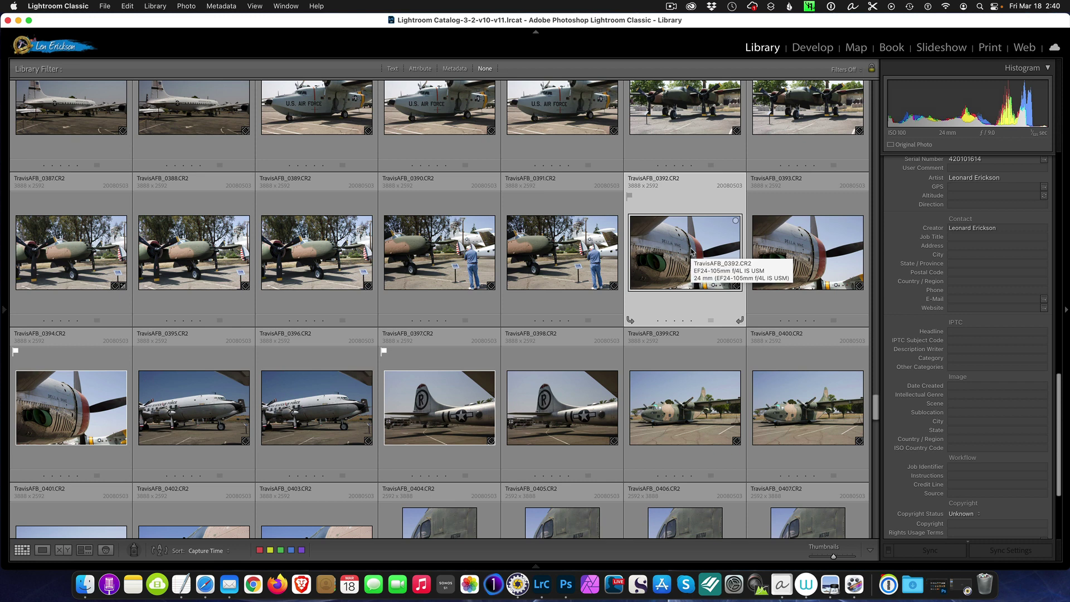
key(w)
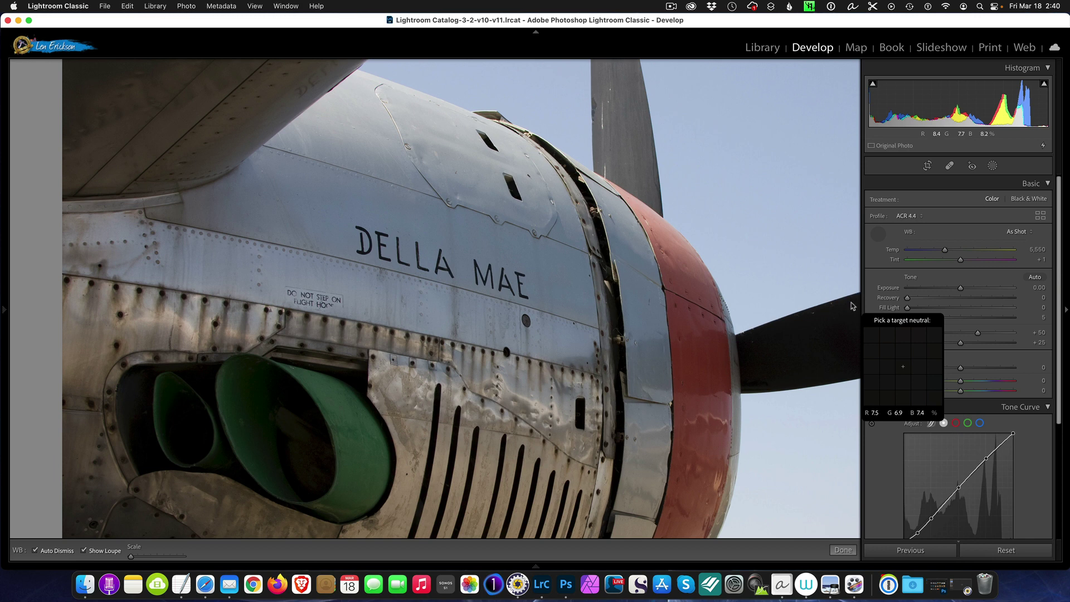
key(g)
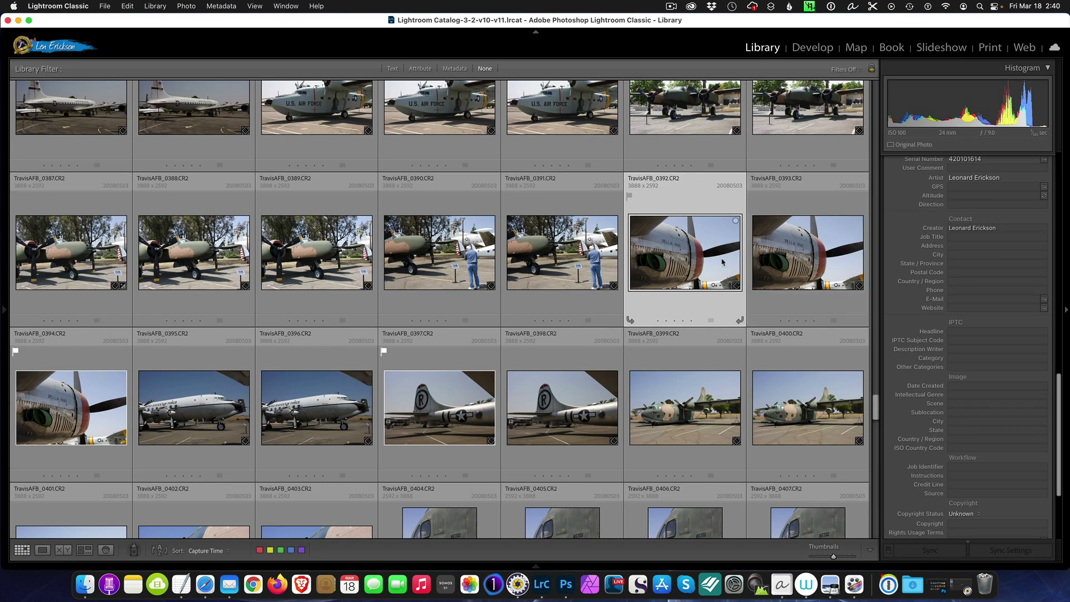
- Select TravisAFB_0393 and TravisAFB_0394 together and show them side by side in Compare view
click(831, 254)
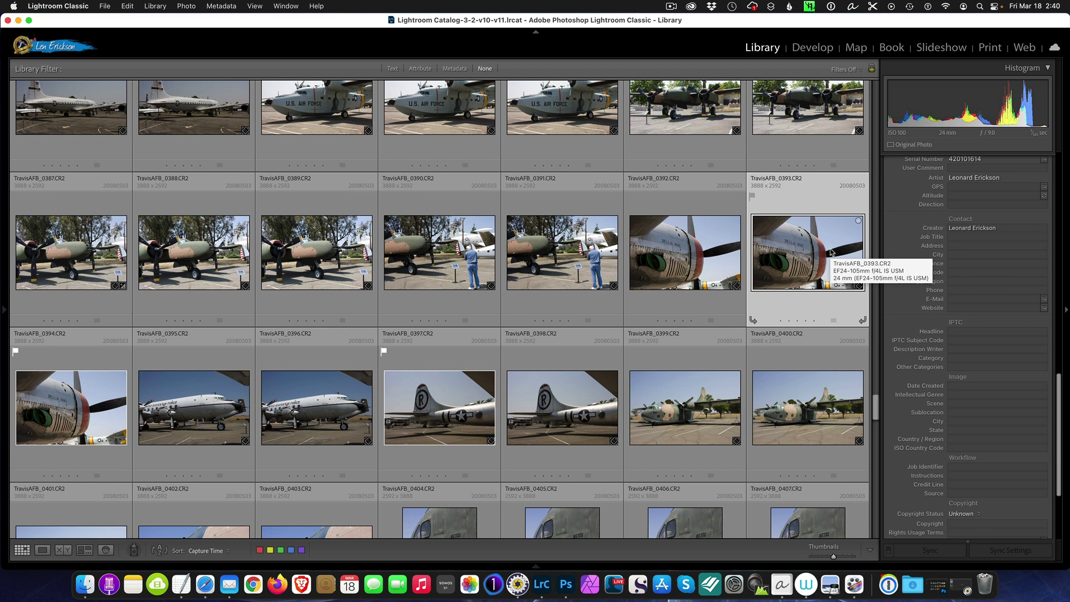
click(692, 252)
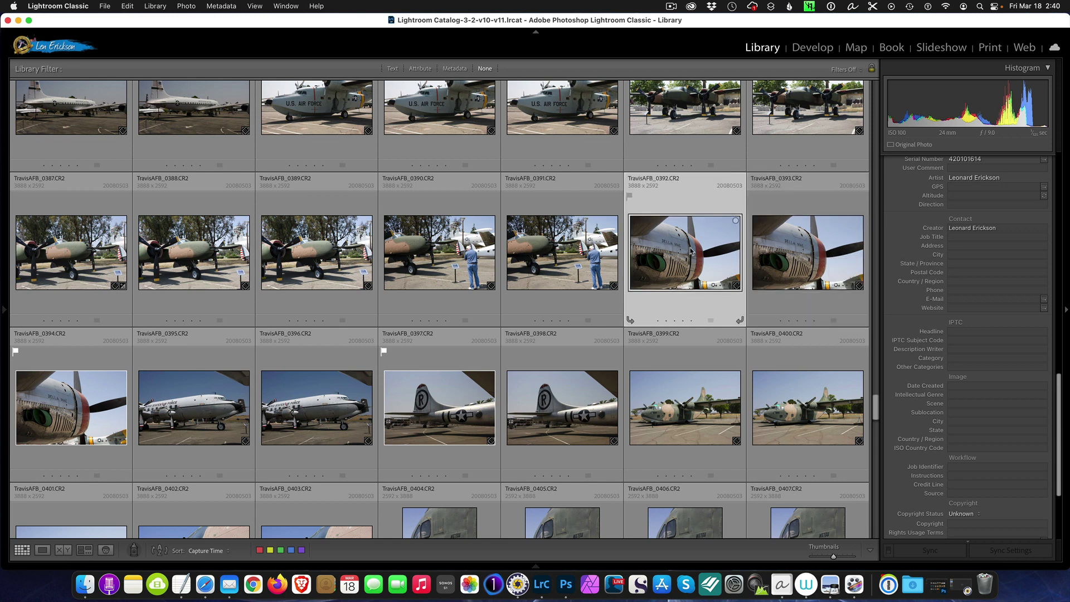
click(822, 259)
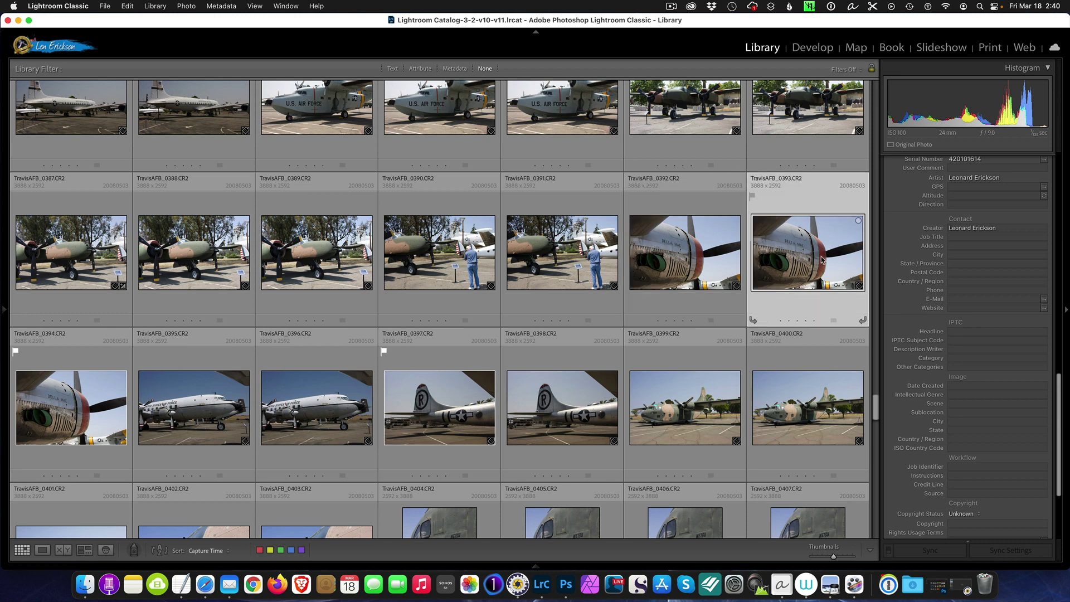
shift+click(82, 402)
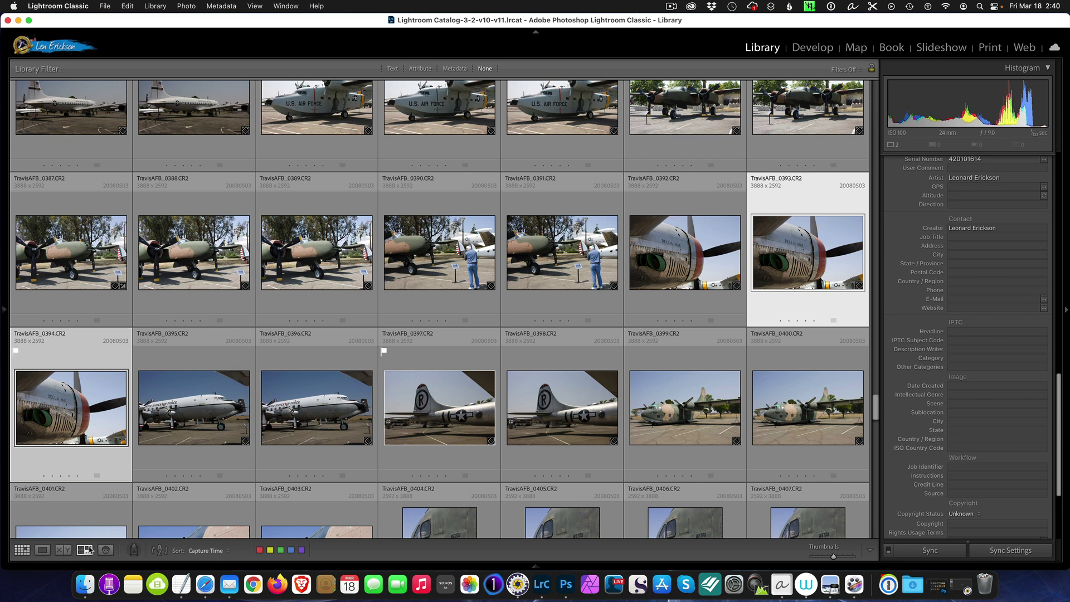
click(65, 551)
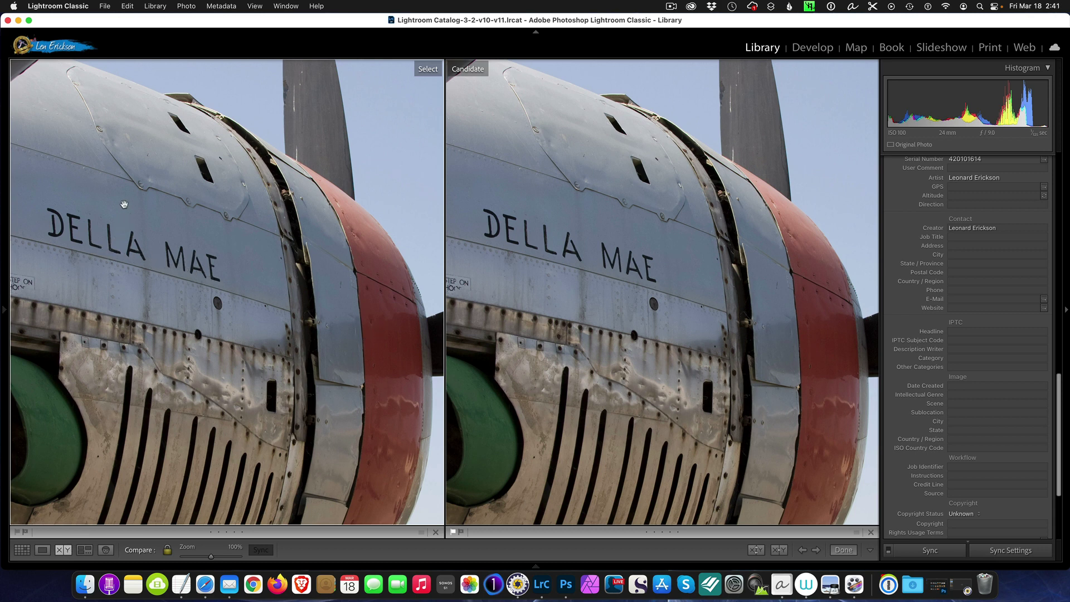
- Examine the lettering, exhaust pipes, wing and cowling details side by side at 100% in both compared photos
drag(152, 170, 318, 186)
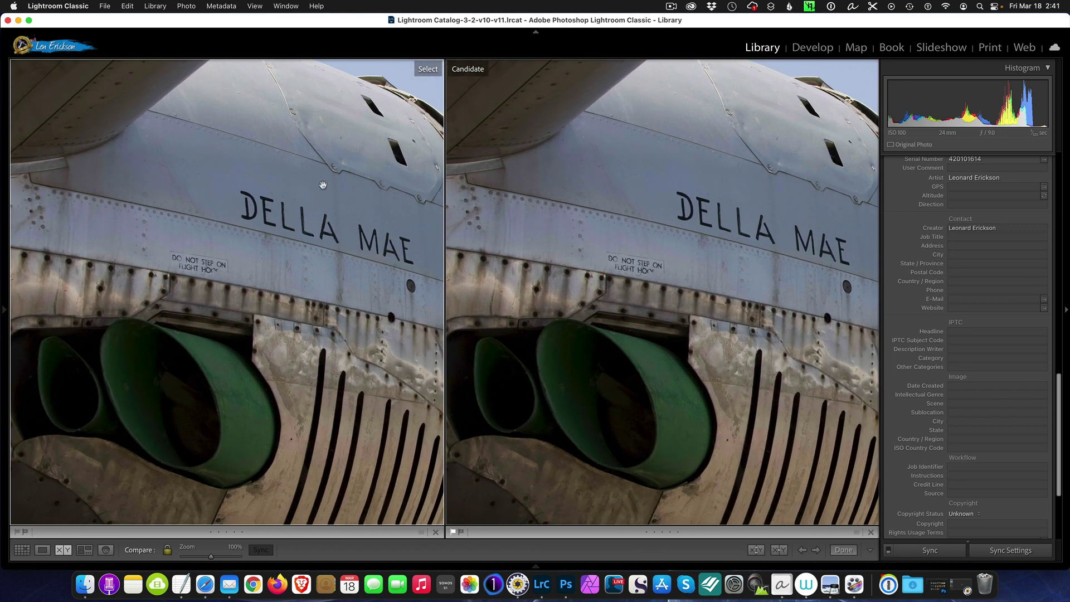
drag(256, 425, 331, 298)
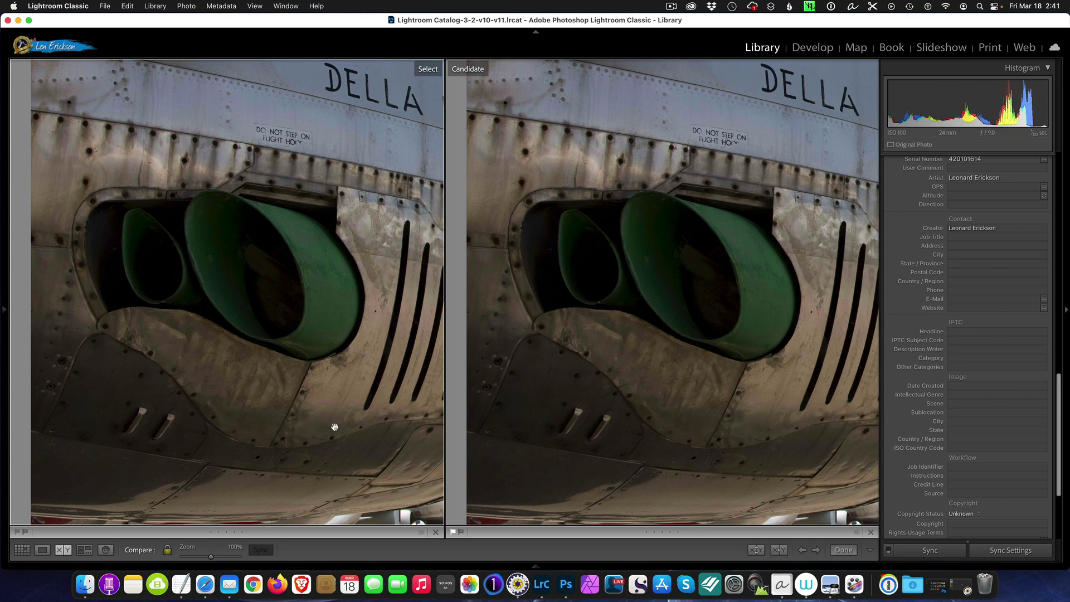
drag(275, 461, 292, 533)
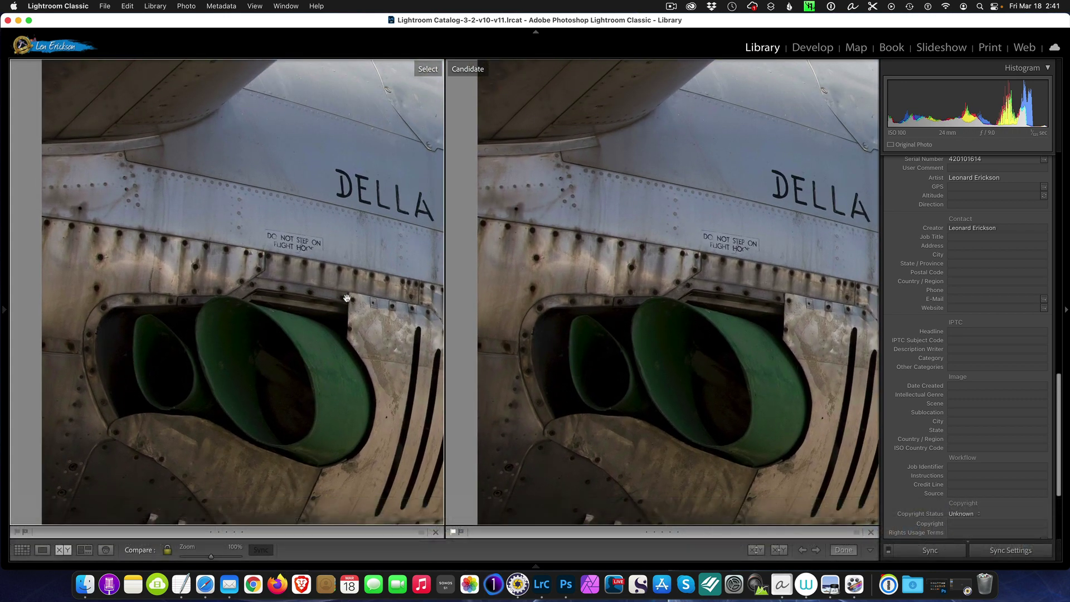
drag(349, 282, 330, 447)
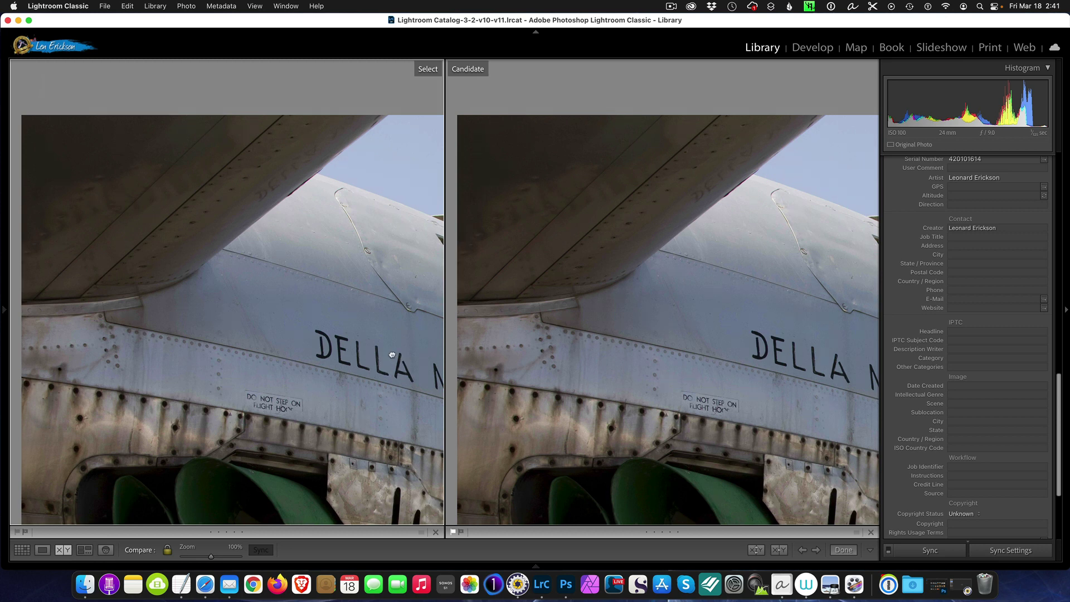
drag(393, 358, 274, 343)
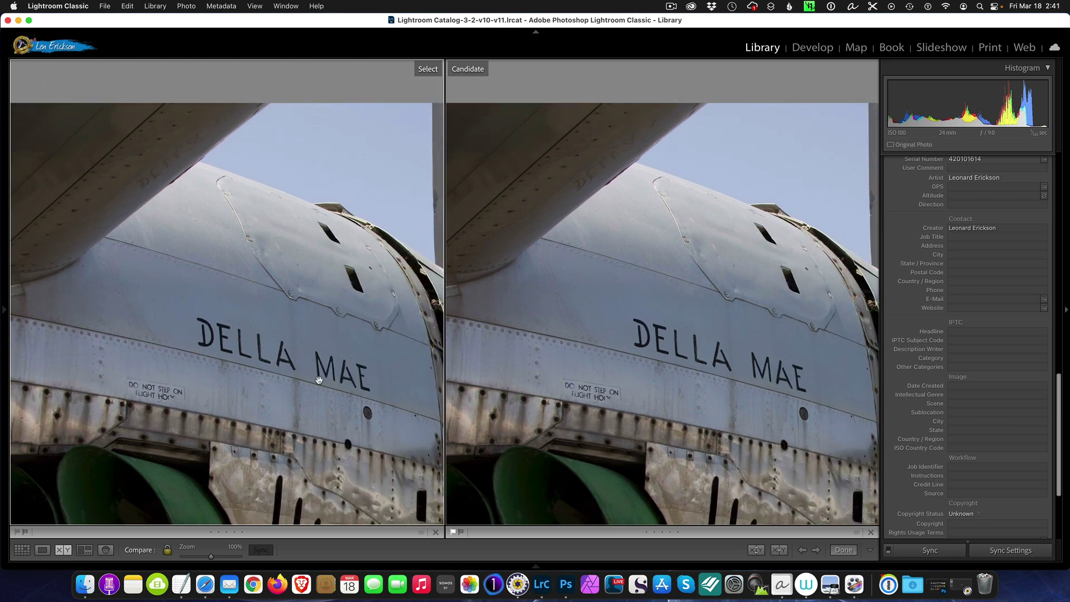
drag(374, 393, 291, 371)
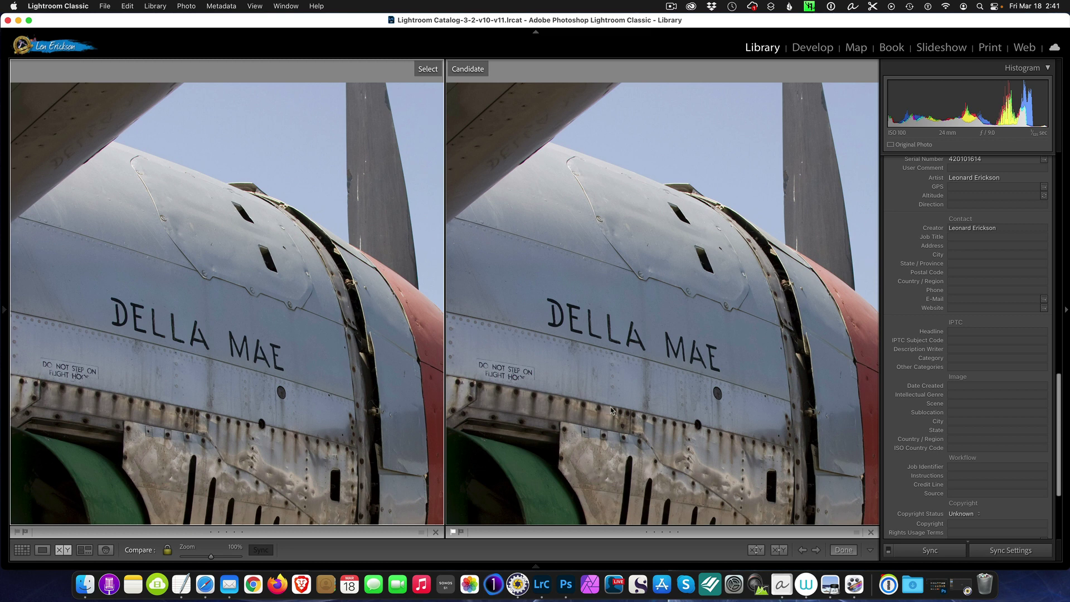
drag(613, 410, 638, 399)
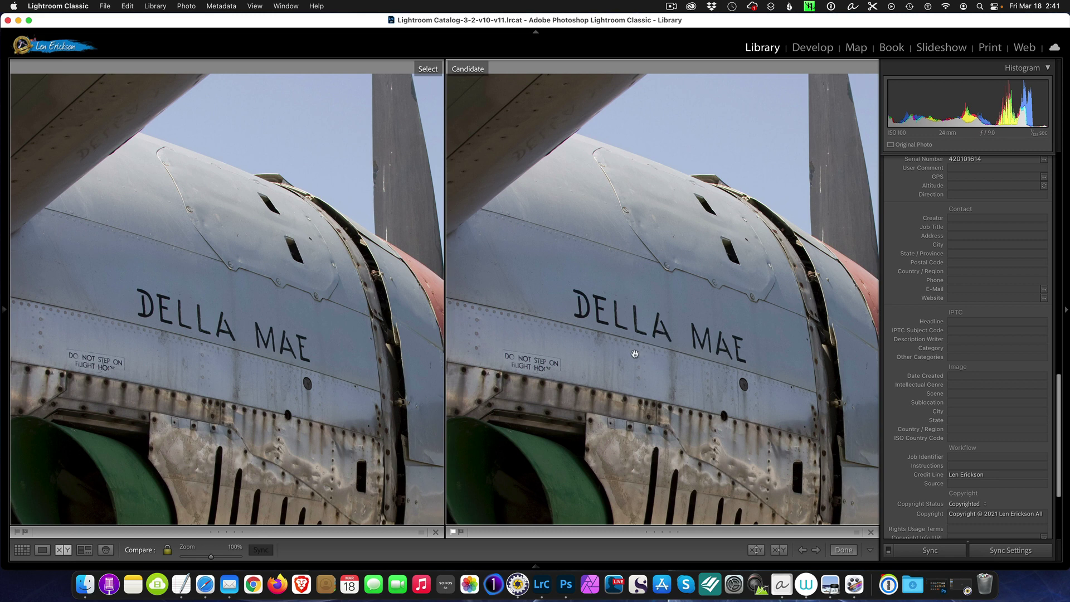
drag(628, 361, 661, 255)
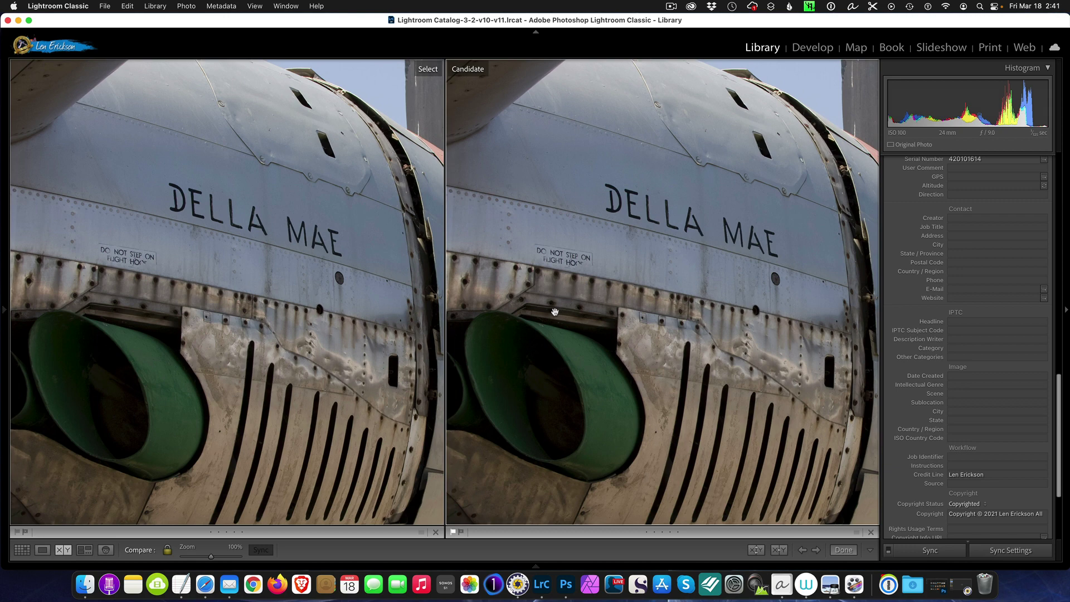
- Leave the comparison, select only TravisAFB_0394, and open it in the Develop module with the whole image in view
key(g)
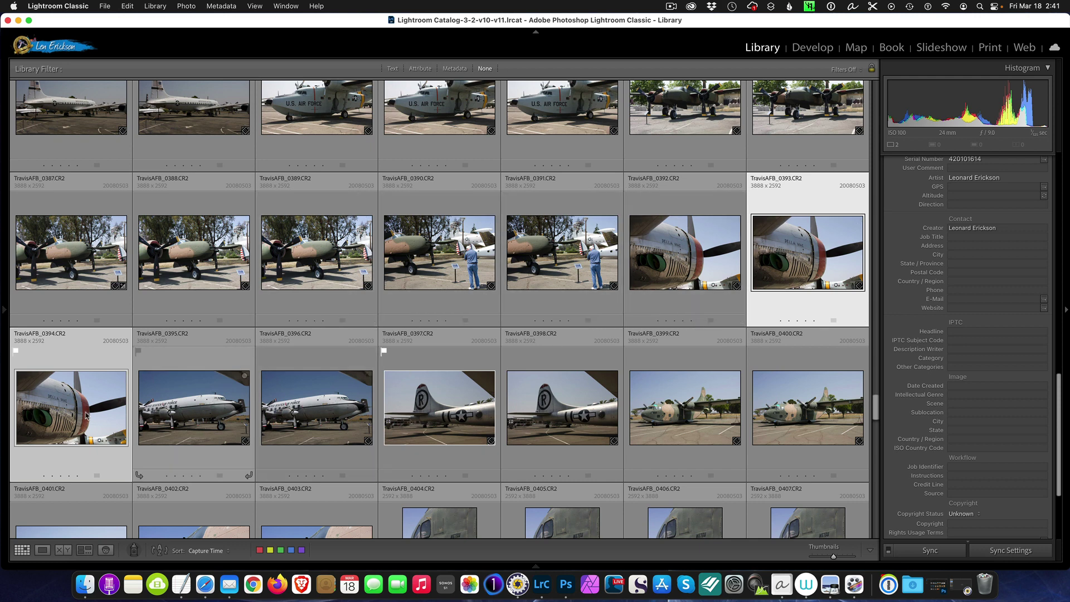
click(66, 359)
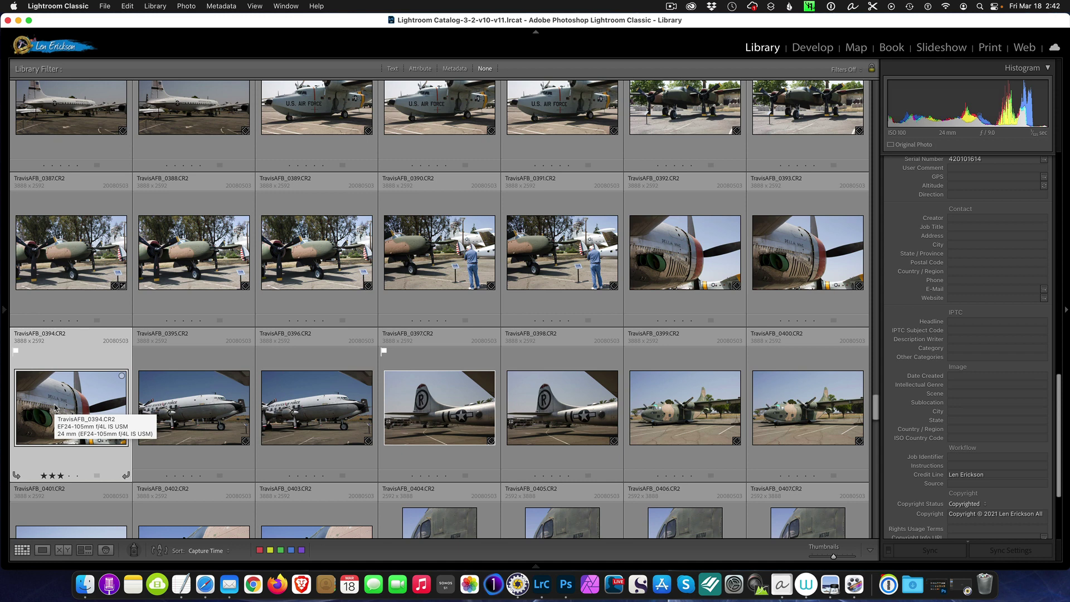
click(814, 48)
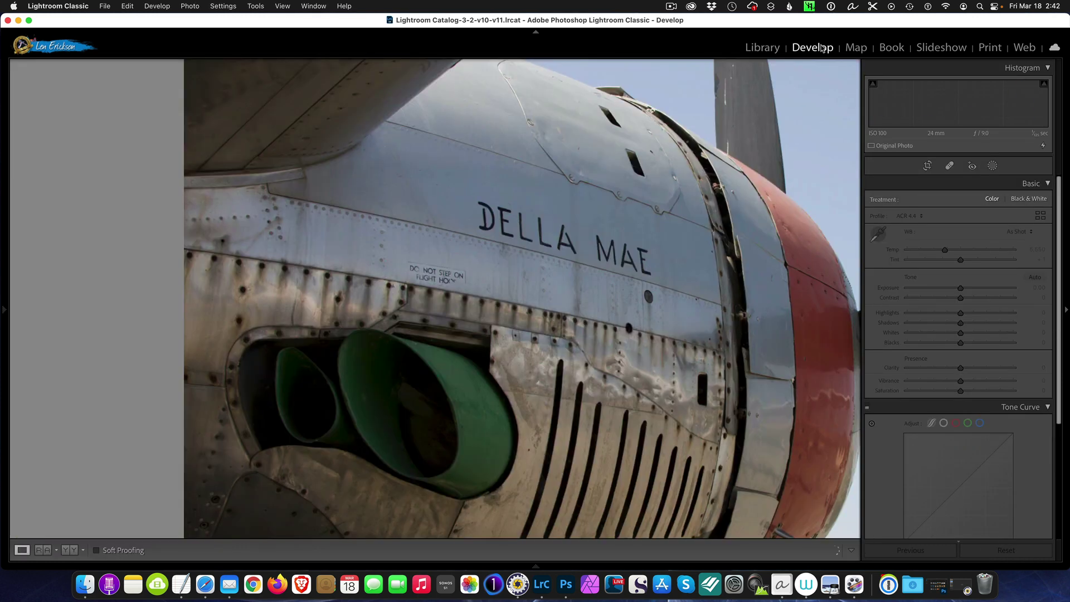
click(593, 169)
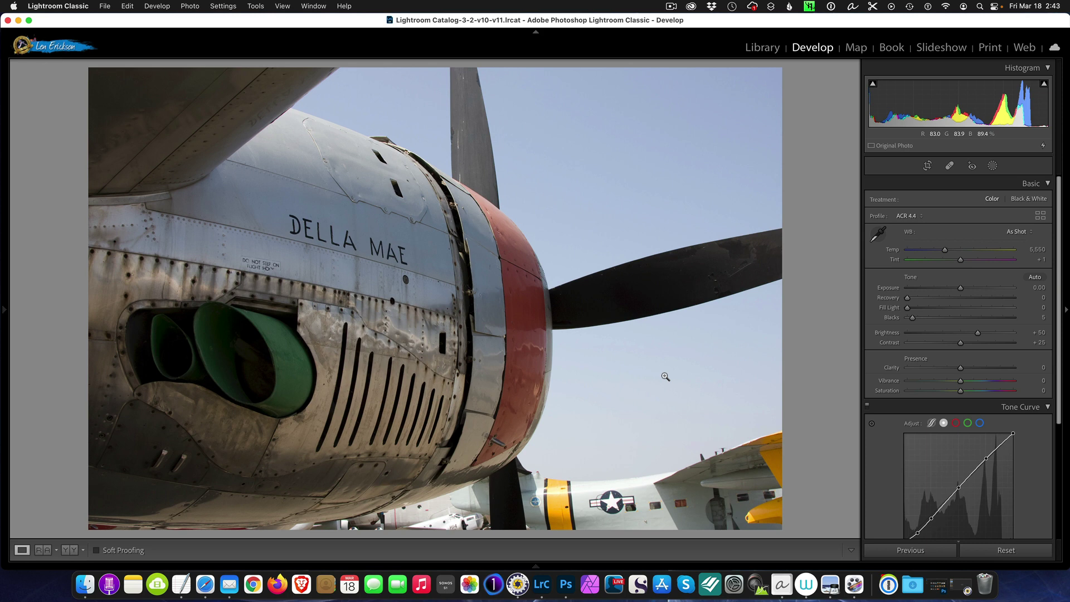
- Examine the Della Mae lettering, exhaust pipes, vent slots and metal panels up close, then return to the whole image
click(310, 268)
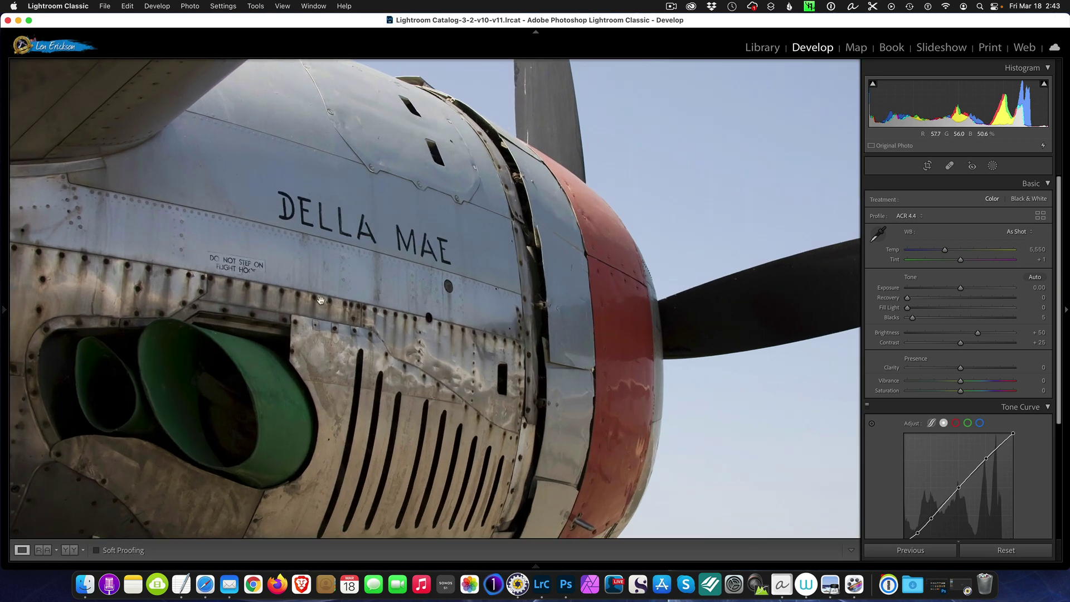
drag(319, 299, 628, 292)
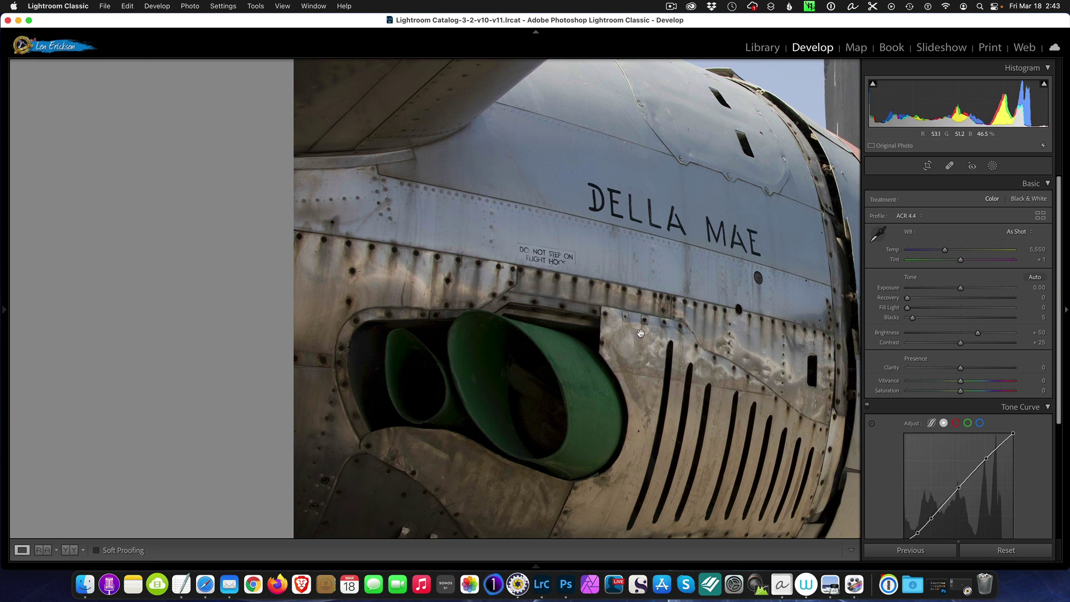
drag(661, 355, 493, 311)
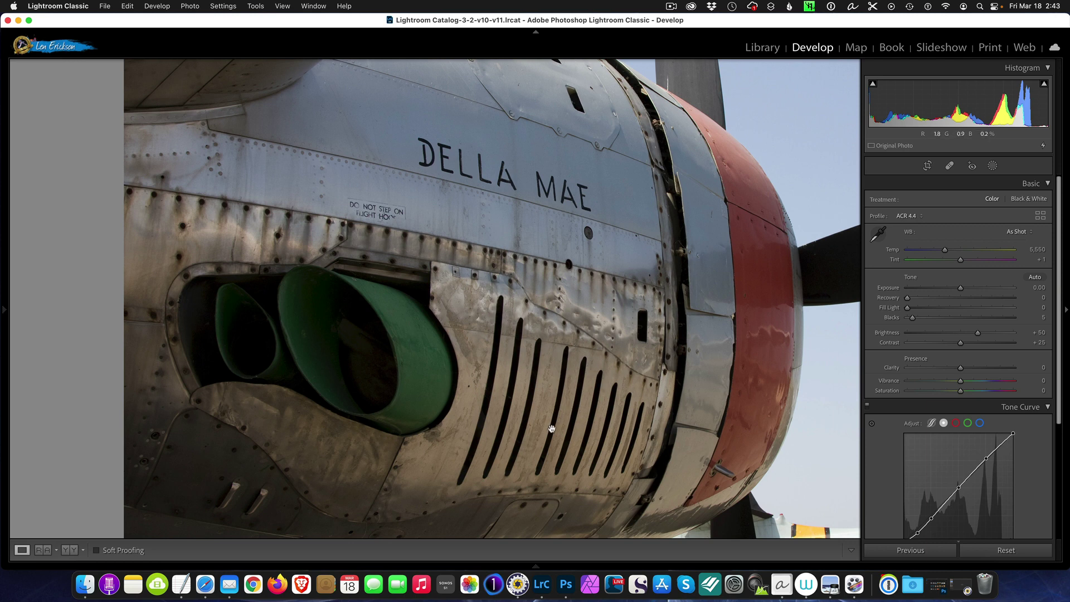
drag(582, 395, 513, 313)
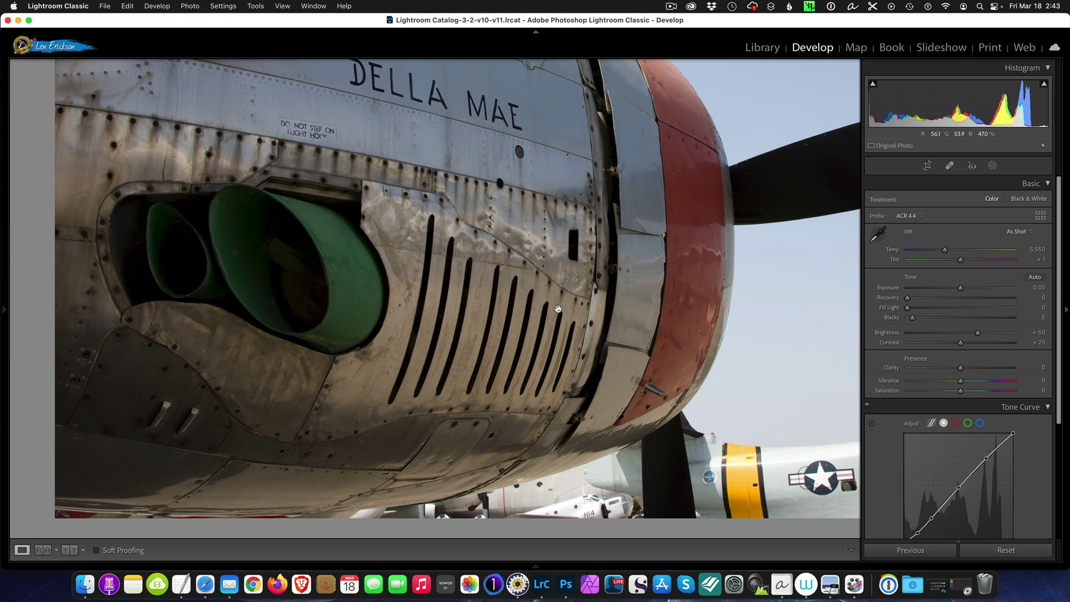
scroll(438, 179, up, 3)
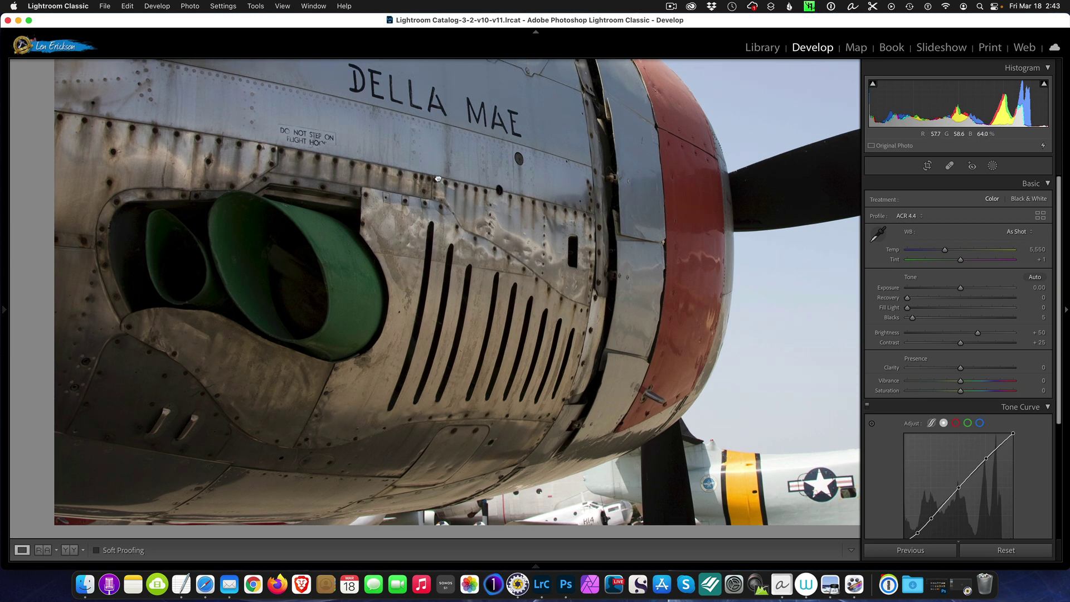
drag(438, 179, 471, 321)
scroll(471, 322, right, 10)
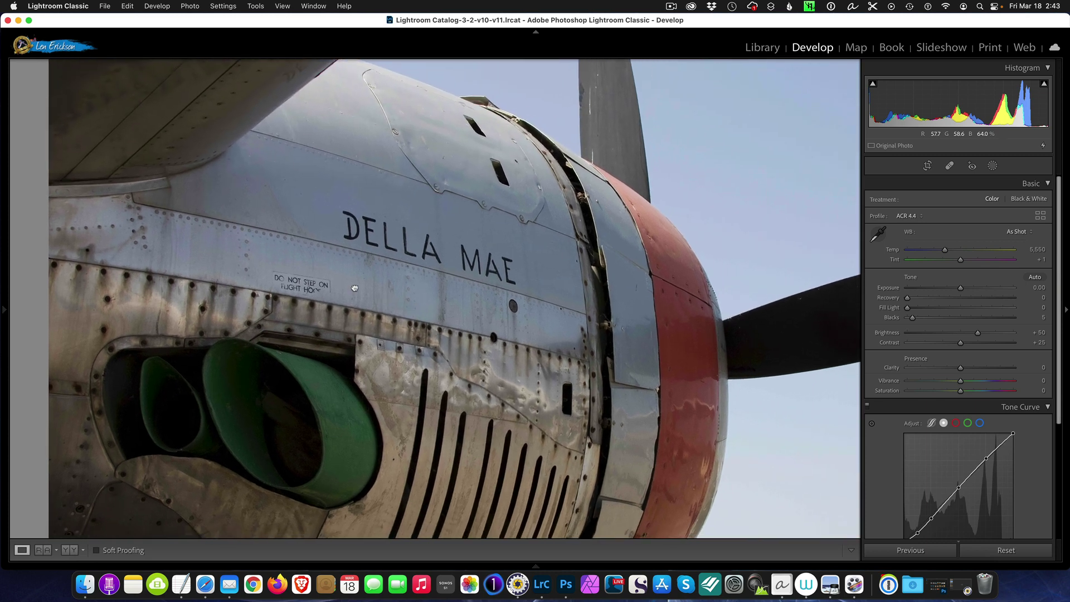
click(434, 244)
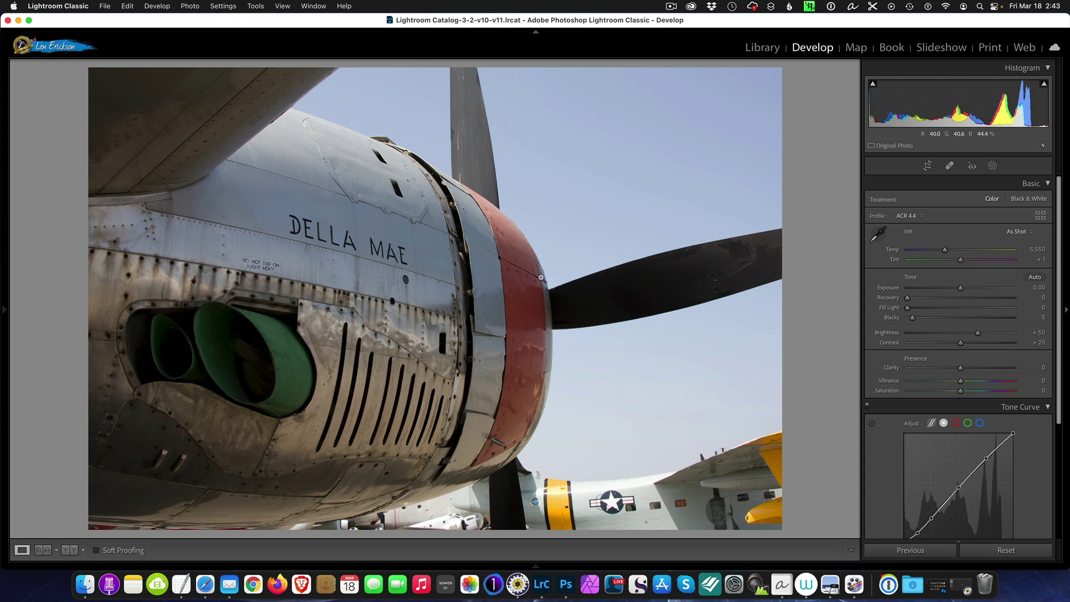
- Return to the Library module and open TravisAFB_0394 for editing in Adobe Photoshop 2022
click(760, 49)
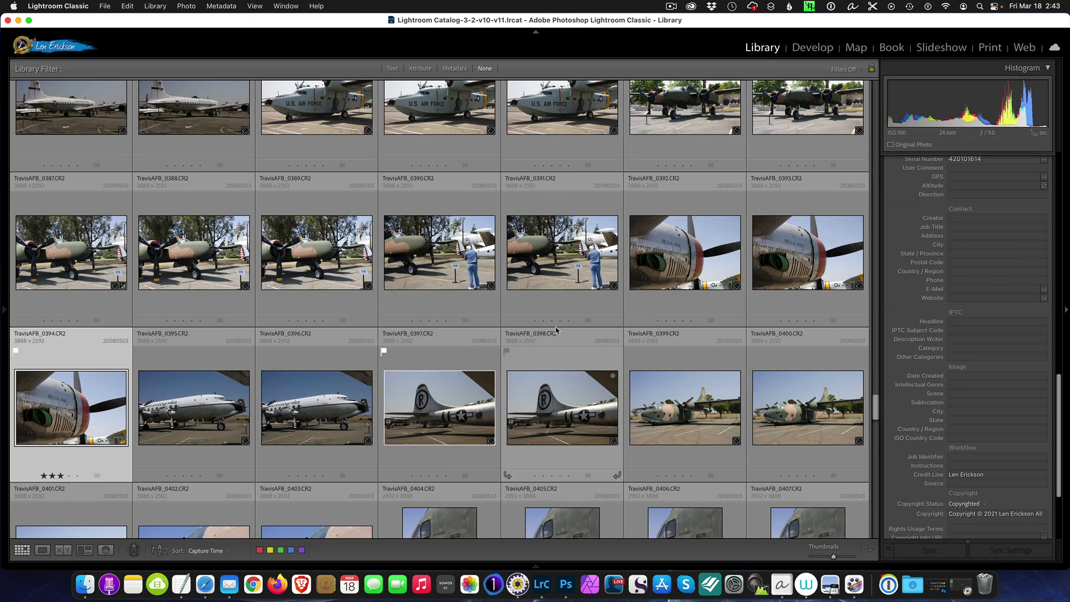
right_click(71, 407)
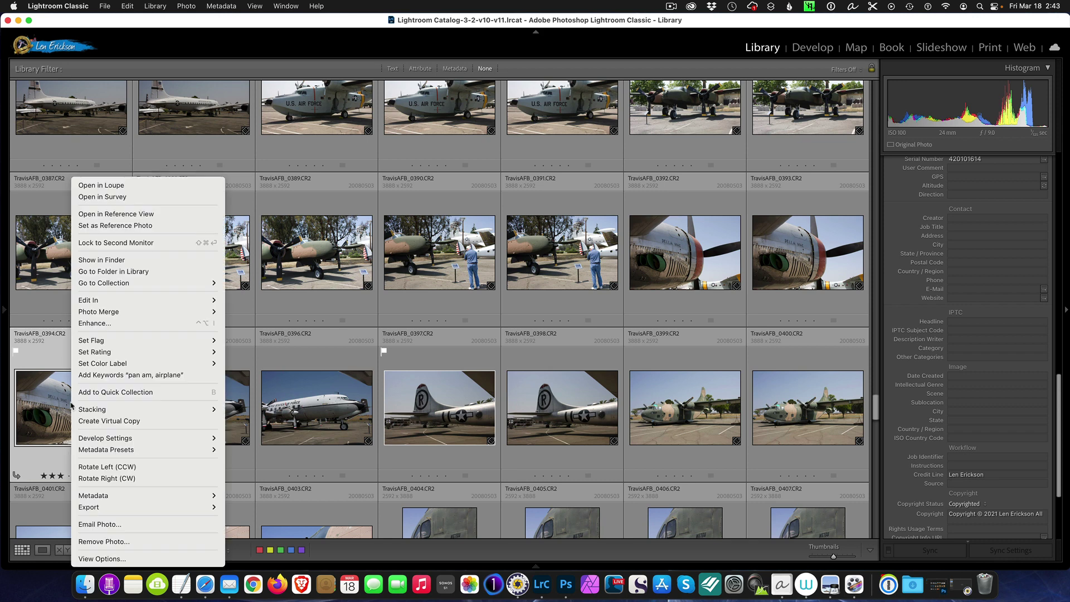
mouse_move(92, 409)
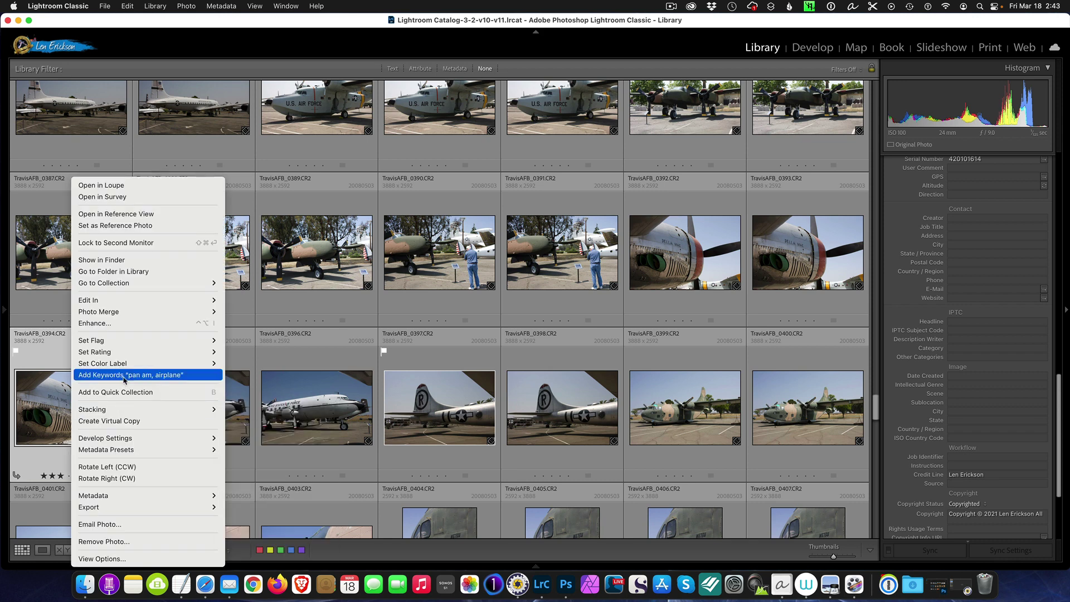
mouse_move(154, 301)
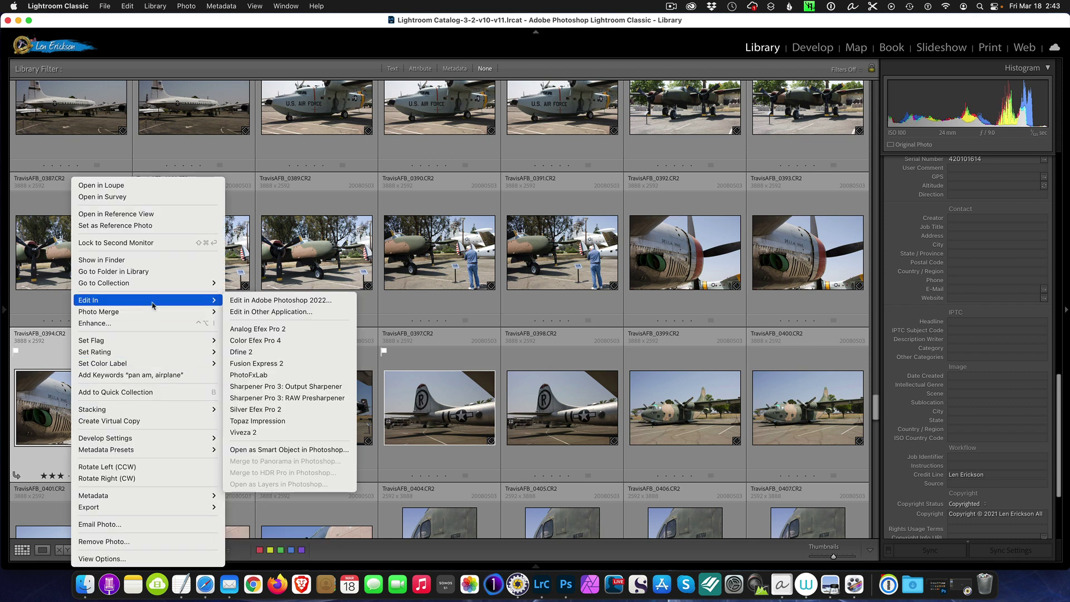
click(284, 301)
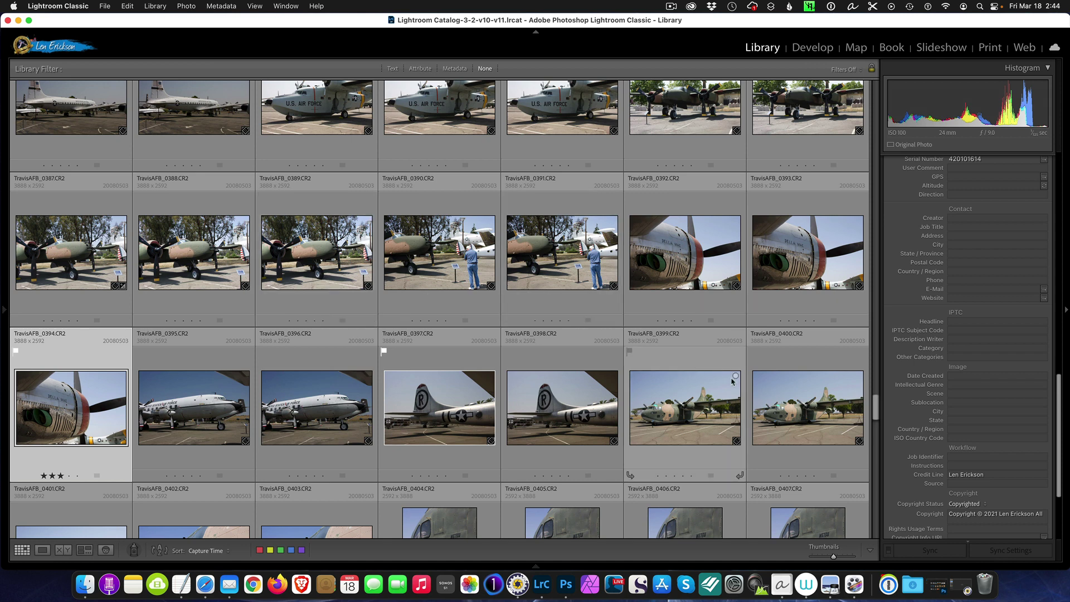
click(942, 585)
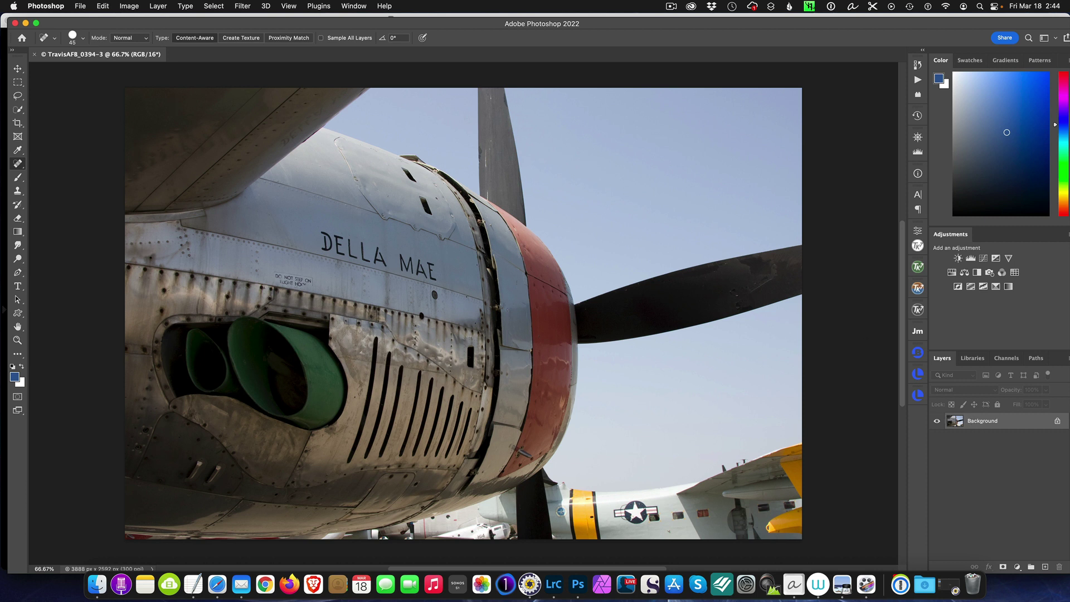
- Apply the Camera Raw Filter's automatic tone adjustments to the photo, switching them off and on to compare with the original
click(244, 6)
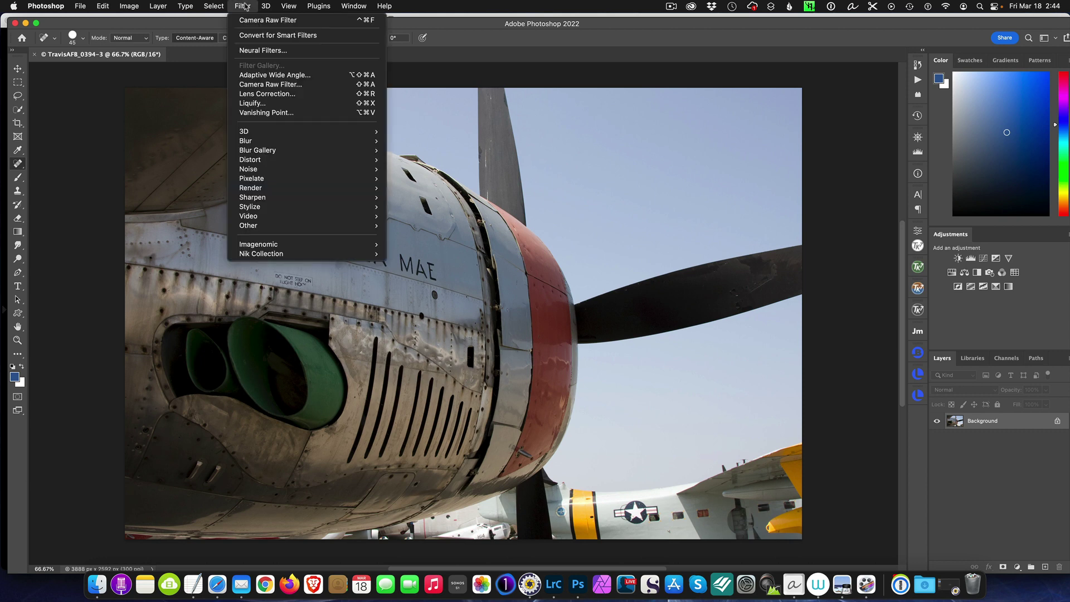
click(308, 85)
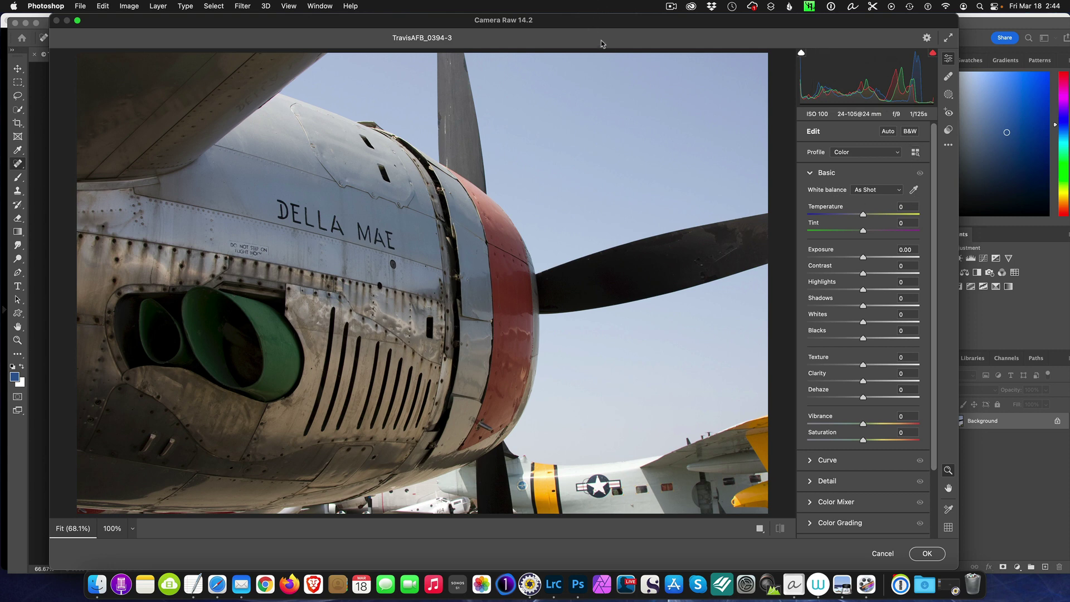
drag(649, 25, 683, 24)
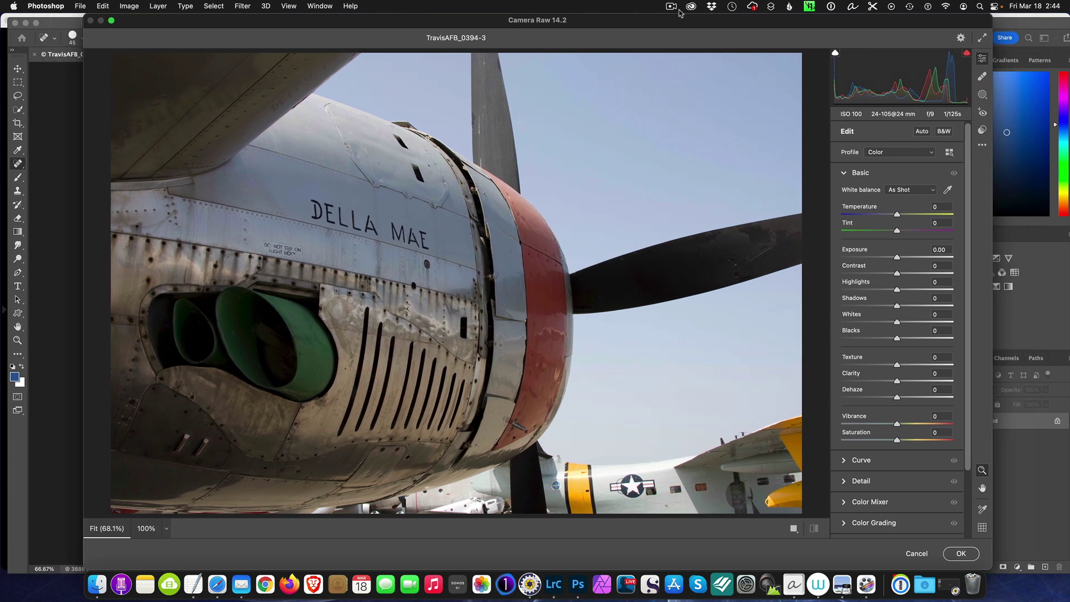
scroll(972, 190, down, 4)
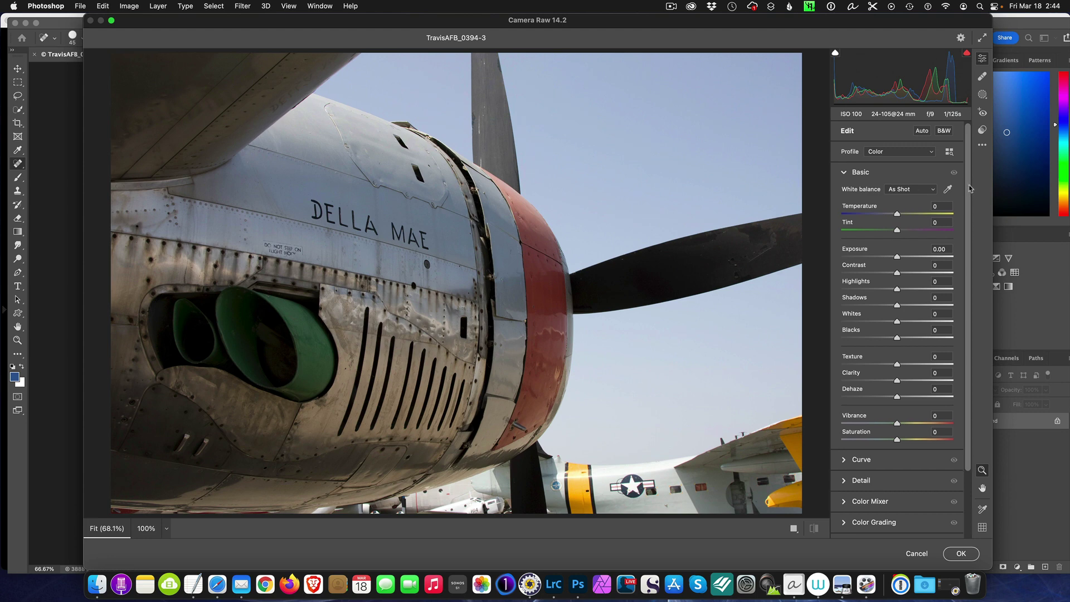
scroll(975, 207, up, 4)
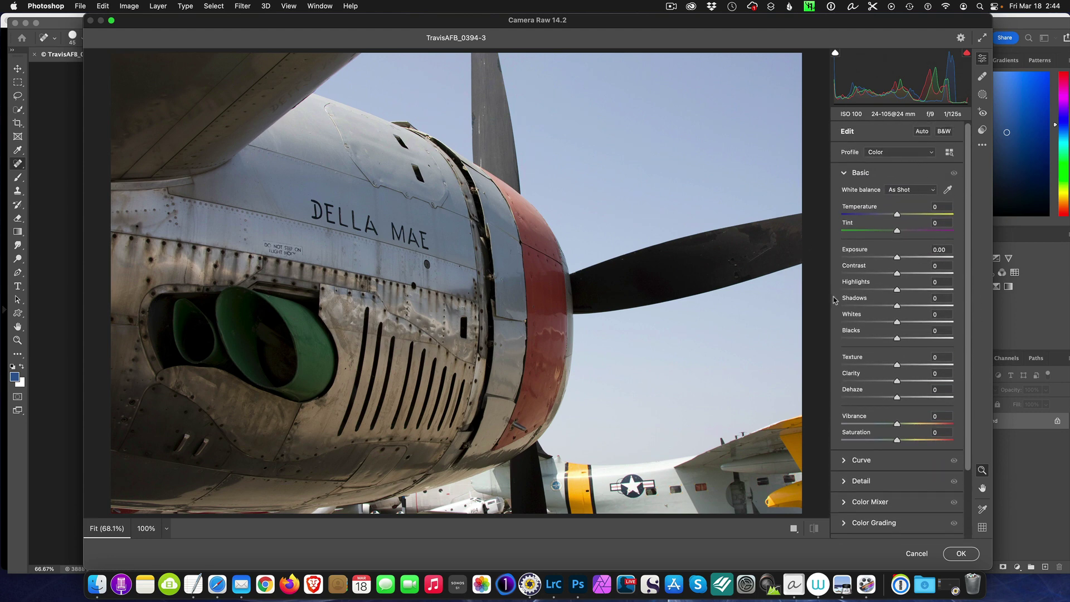
click(921, 132)
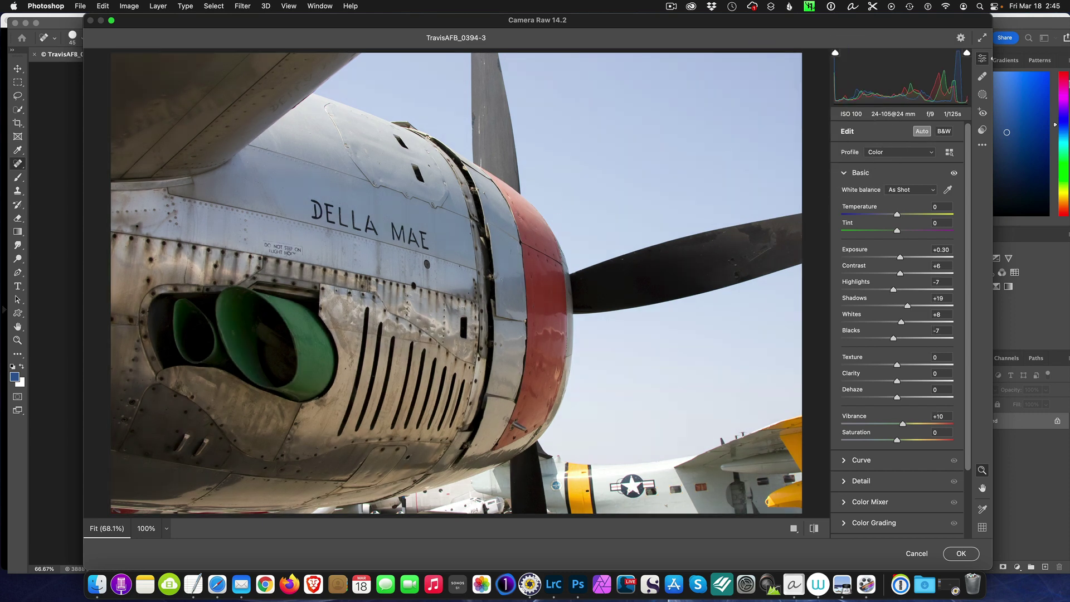
click(922, 132)
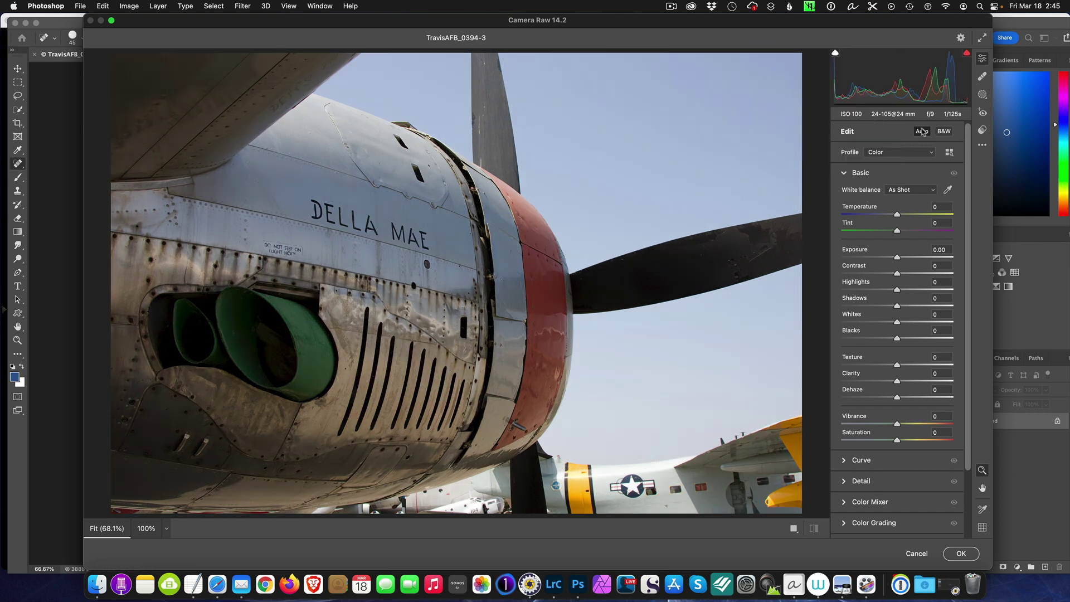
click(922, 132)
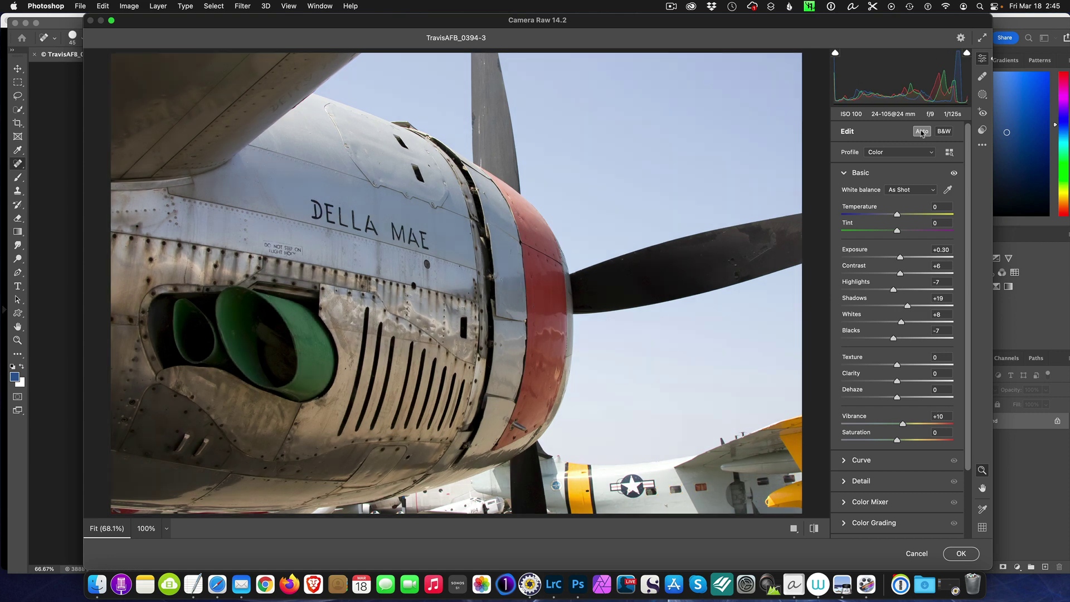
click(922, 131)
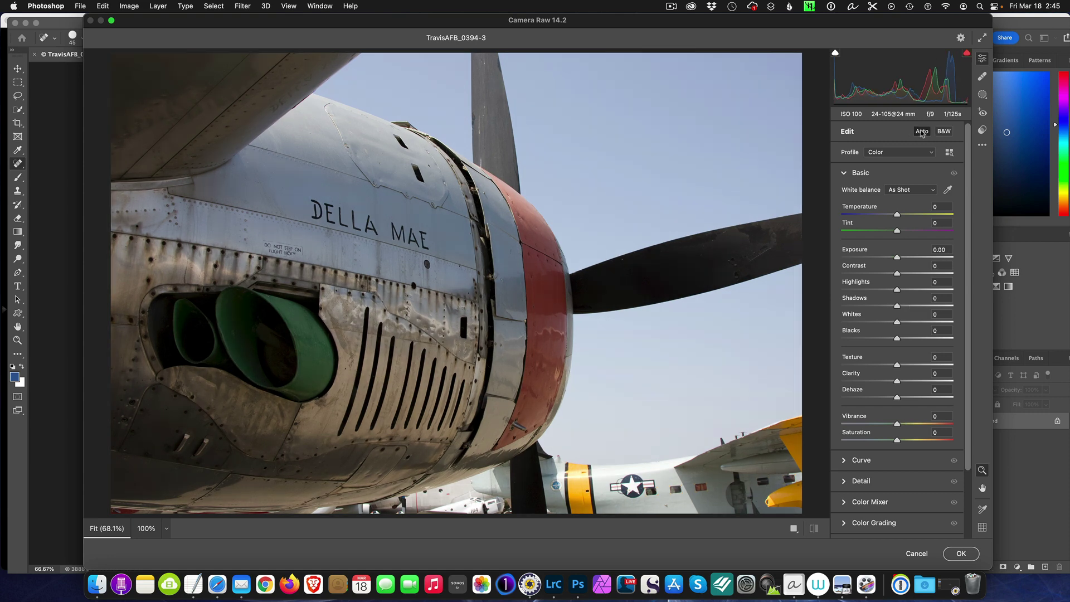
click(922, 131)
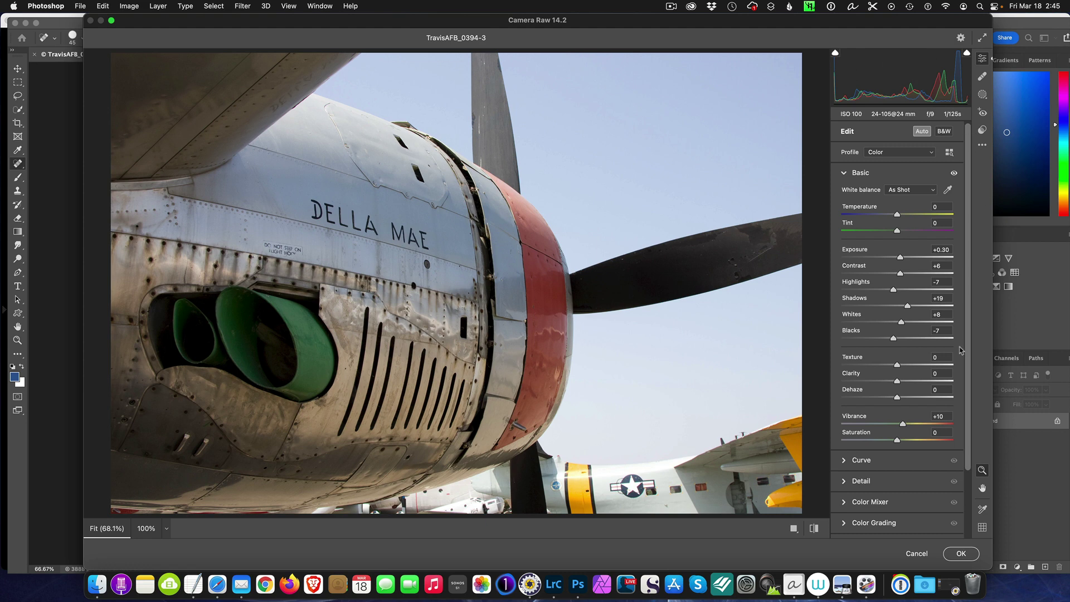
click(960, 555)
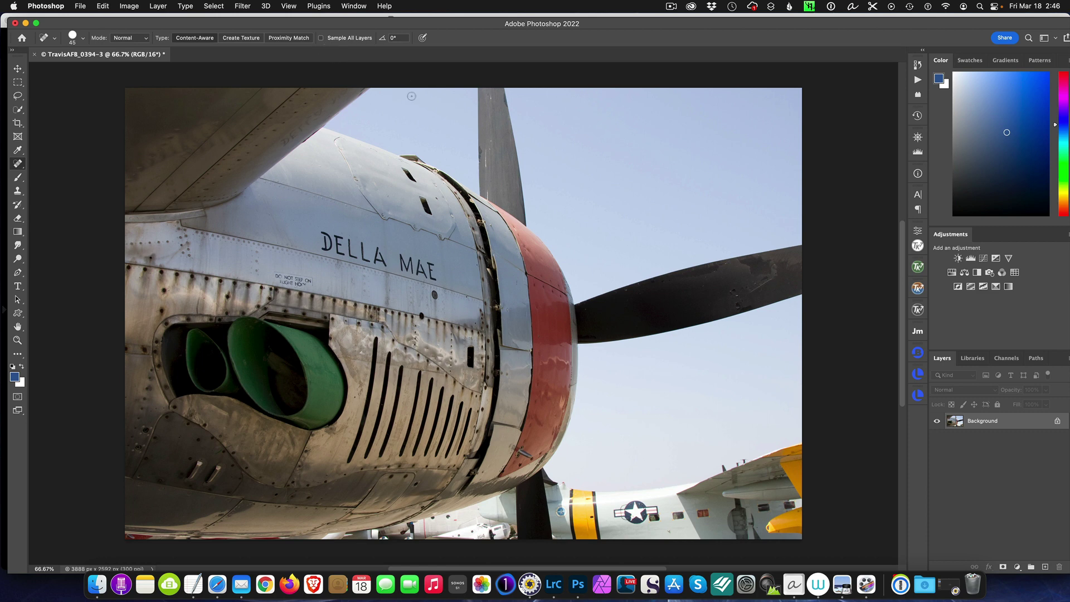
- Replace the sky with the wispy-cloud sky from the Blue Skies set, compare before and after, and output it to New Layers
click(103, 6)
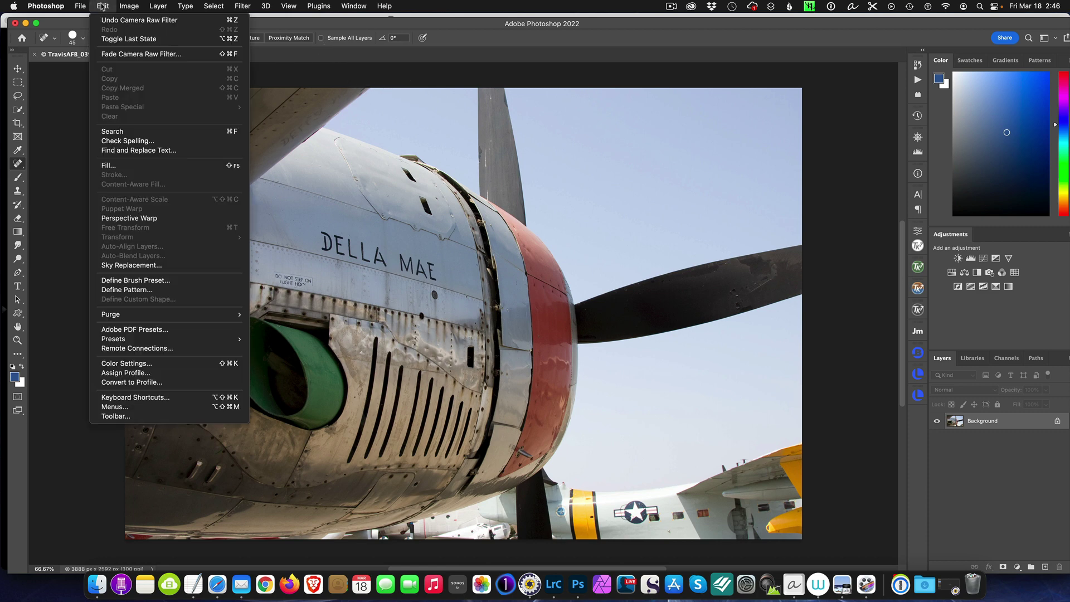
click(156, 266)
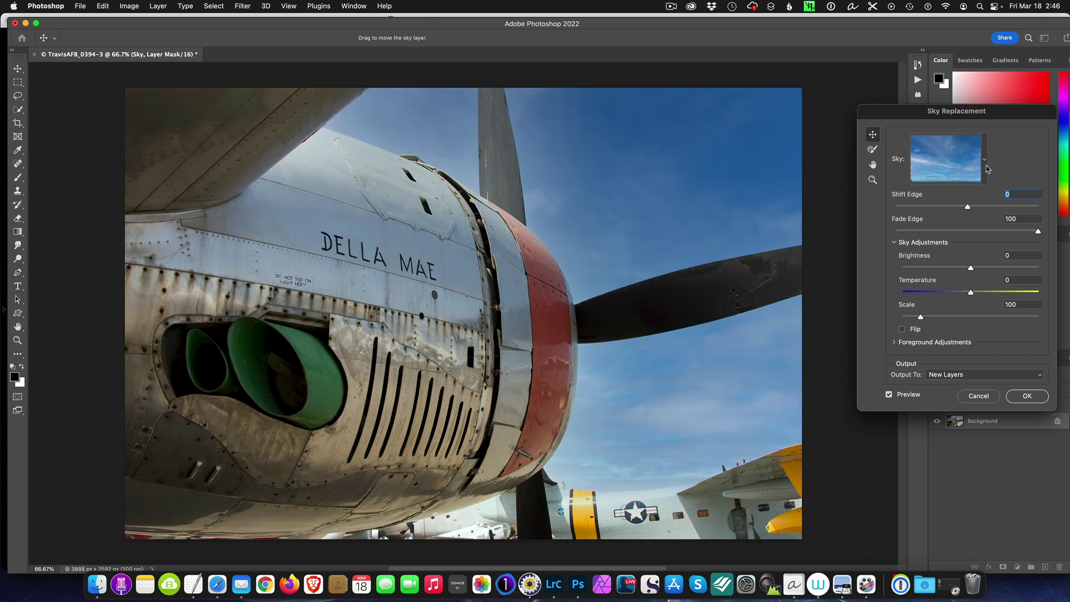
click(985, 166)
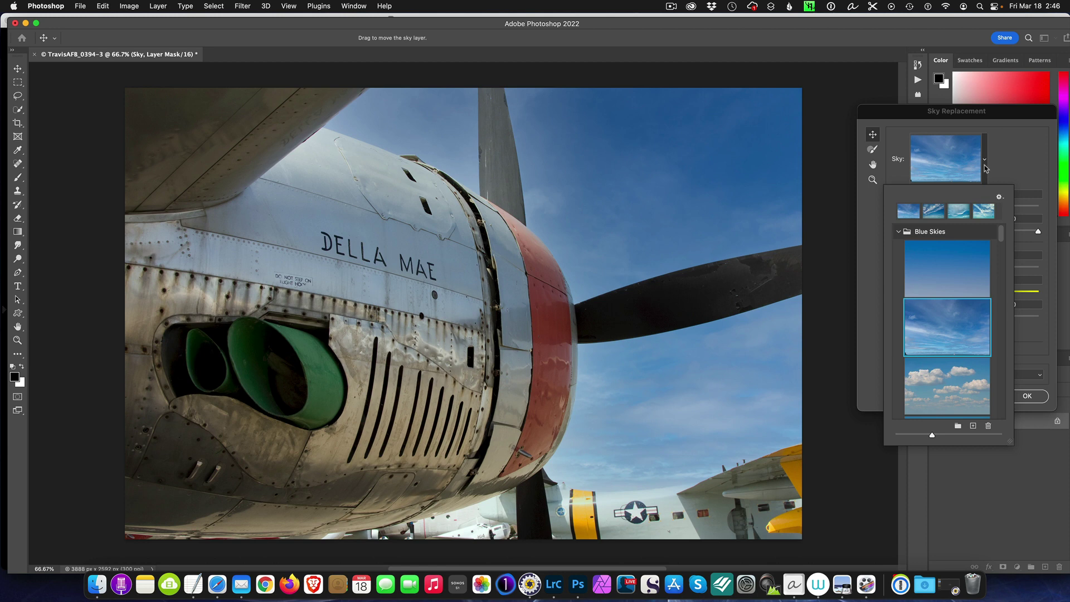
click(1012, 161)
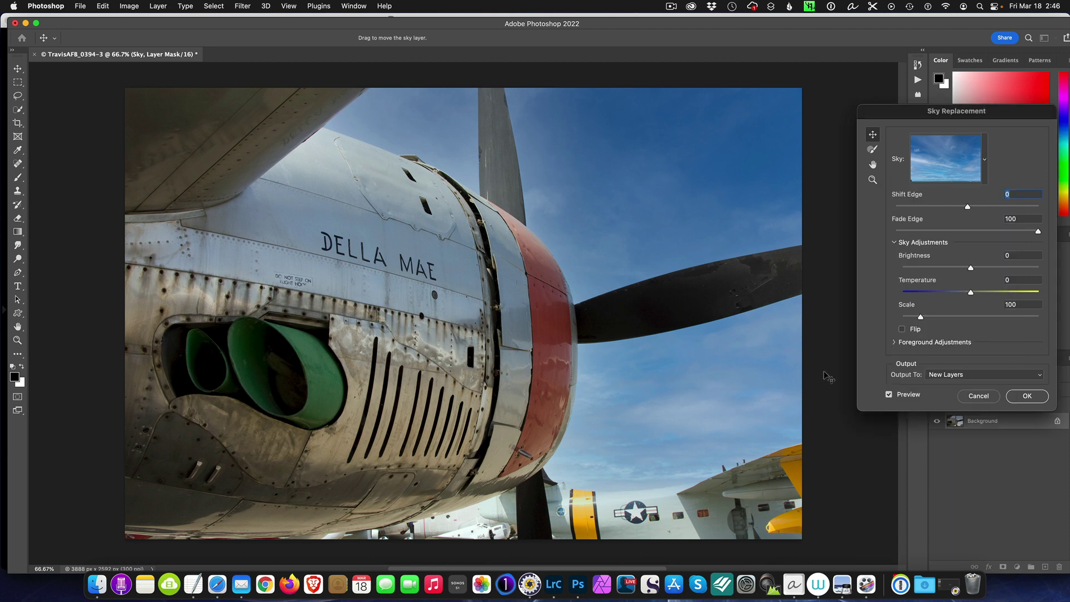
click(888, 394)
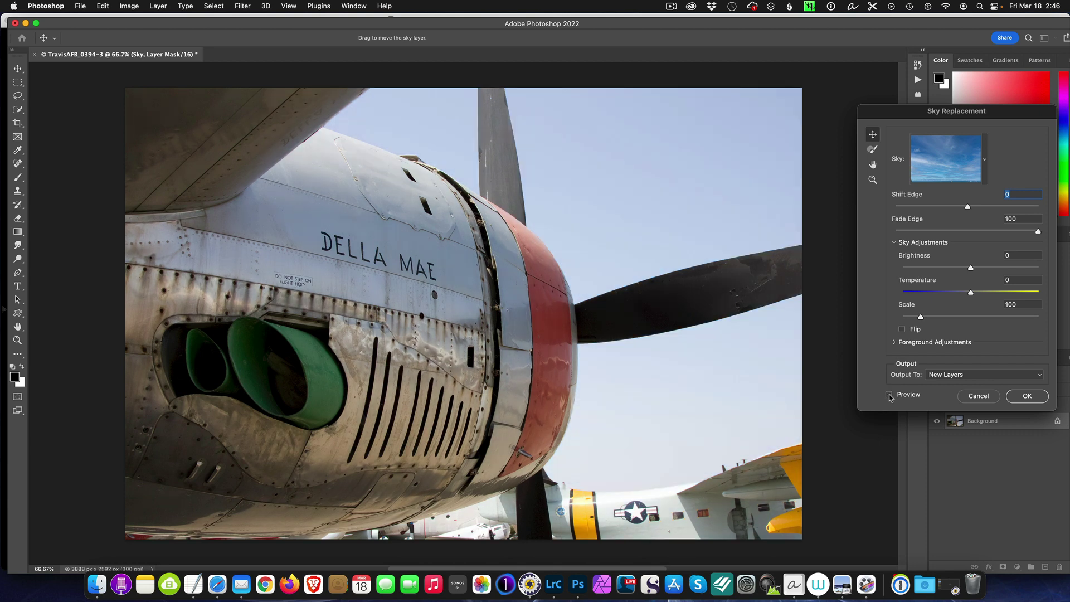
click(888, 395)
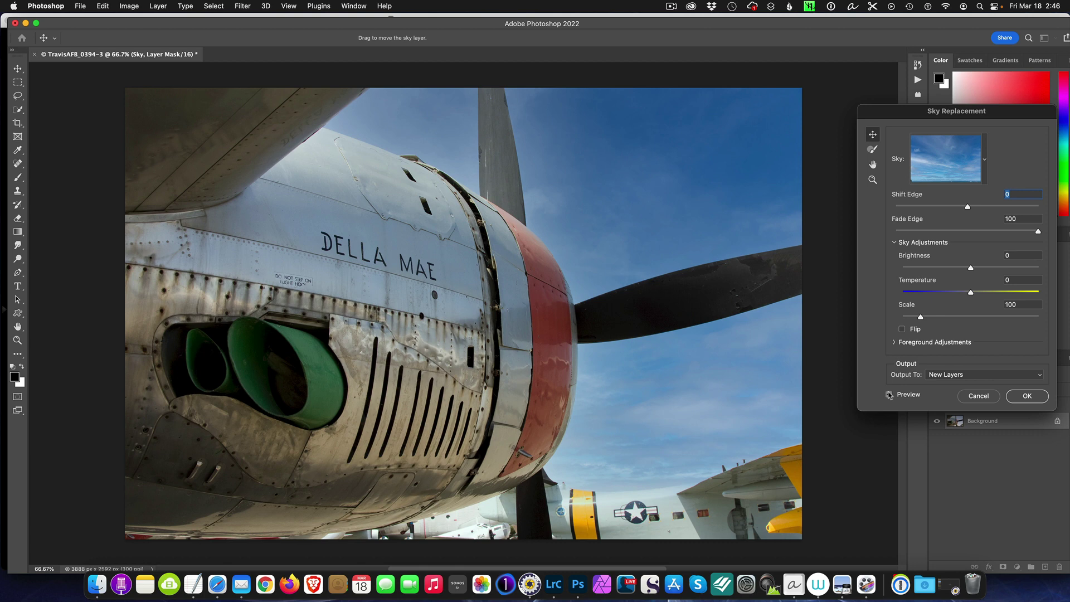
click(889, 395)
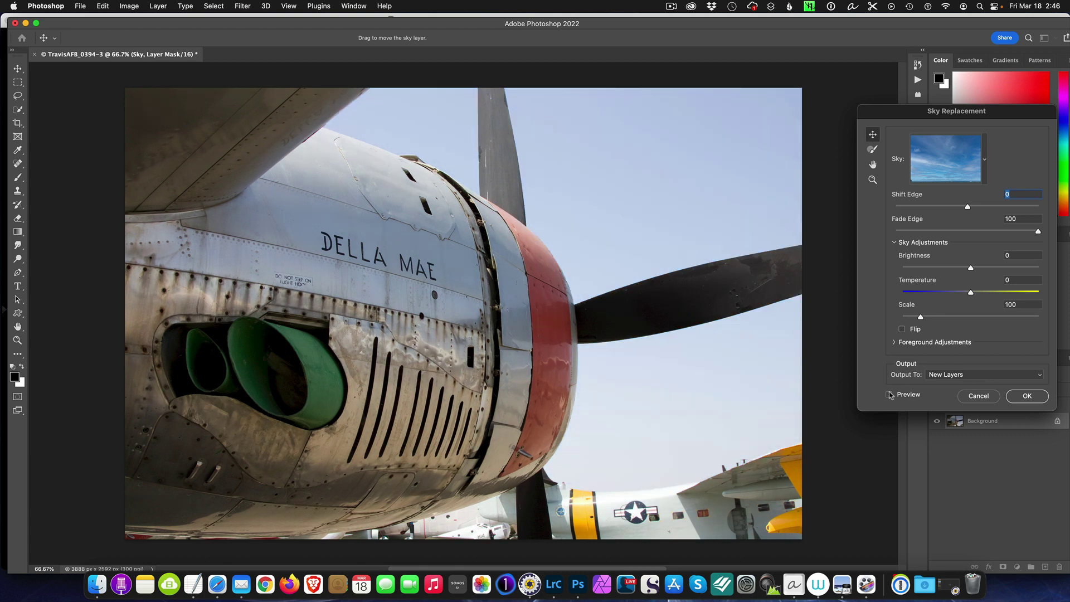
click(889, 395)
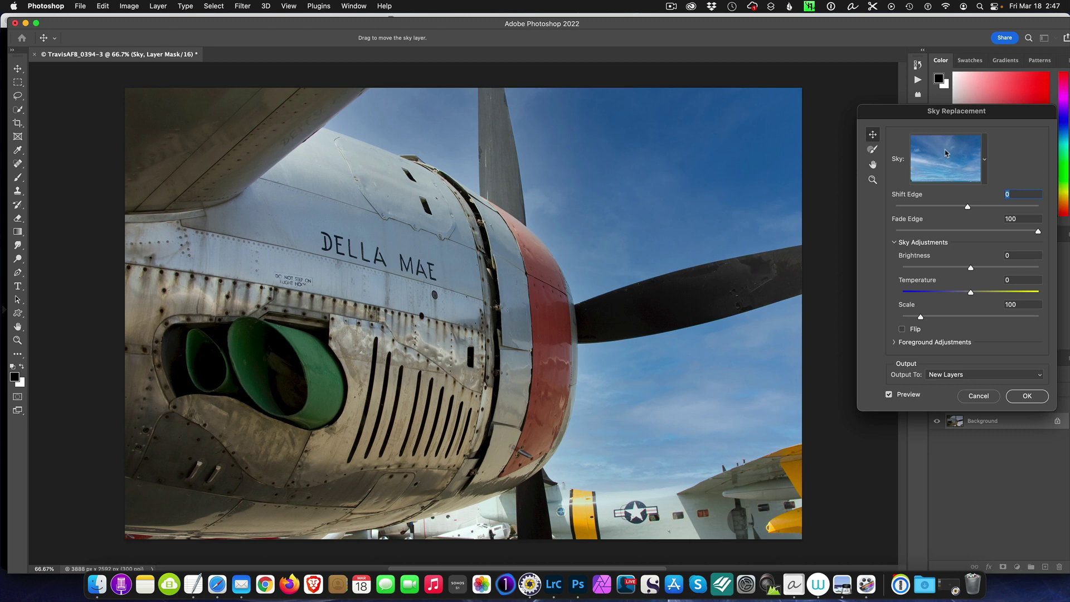
click(1023, 396)
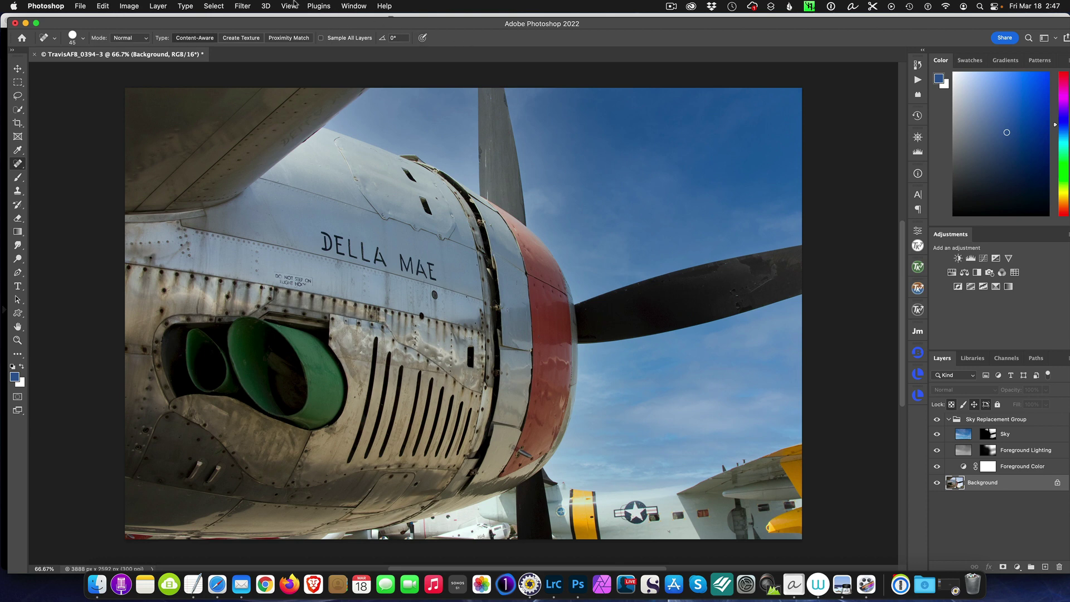
- Apply Color Efex Pro 4's Tonal Contrast filter with the Standard contrast type to the Background layer, comparing it with the unfiltered photo
click(245, 6)
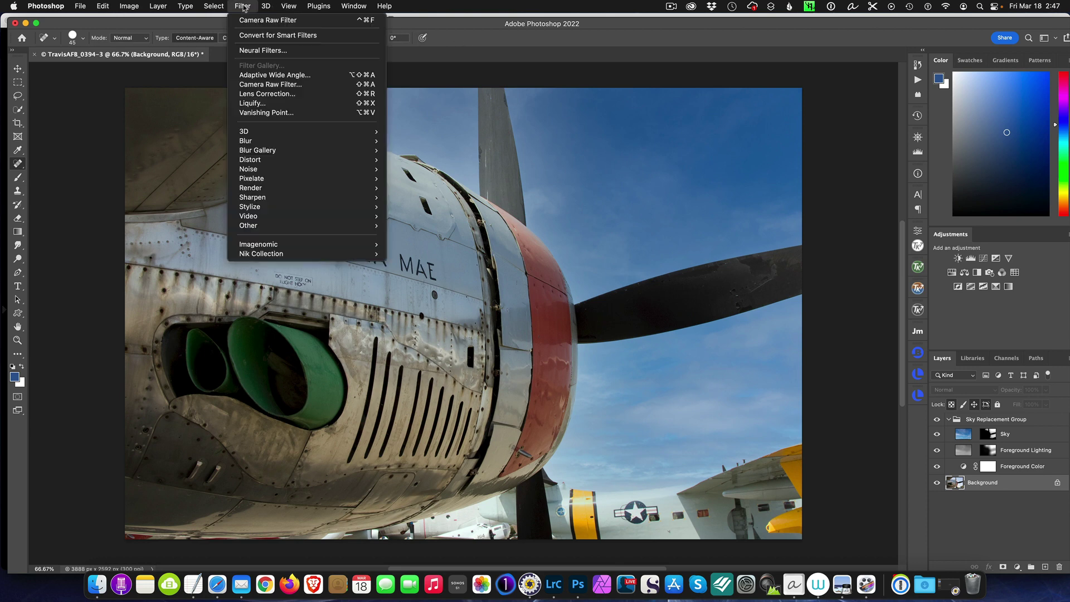
mouse_move(312, 255)
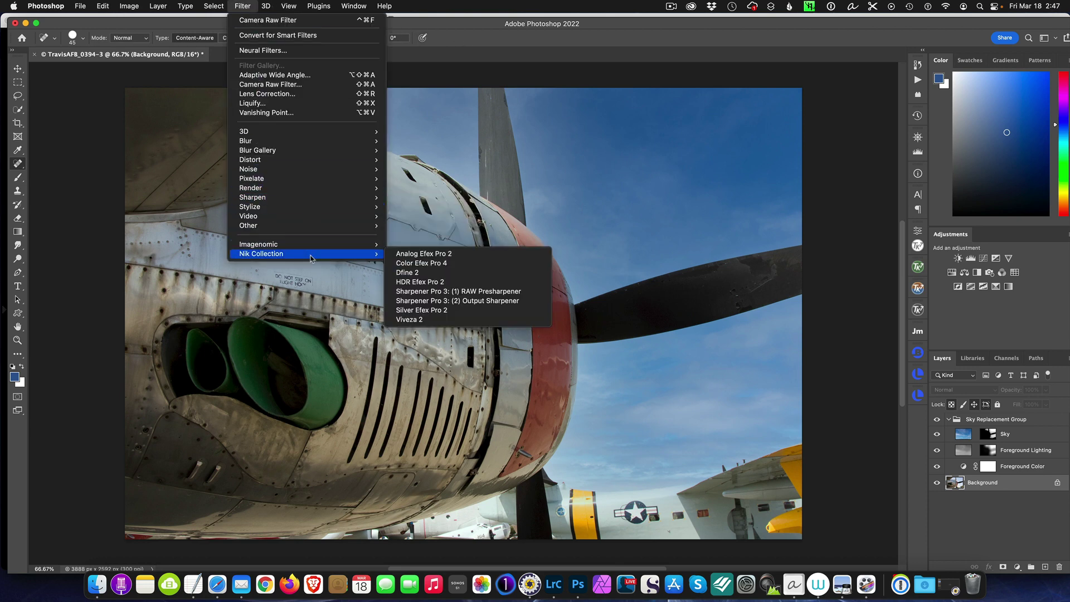
click(447, 264)
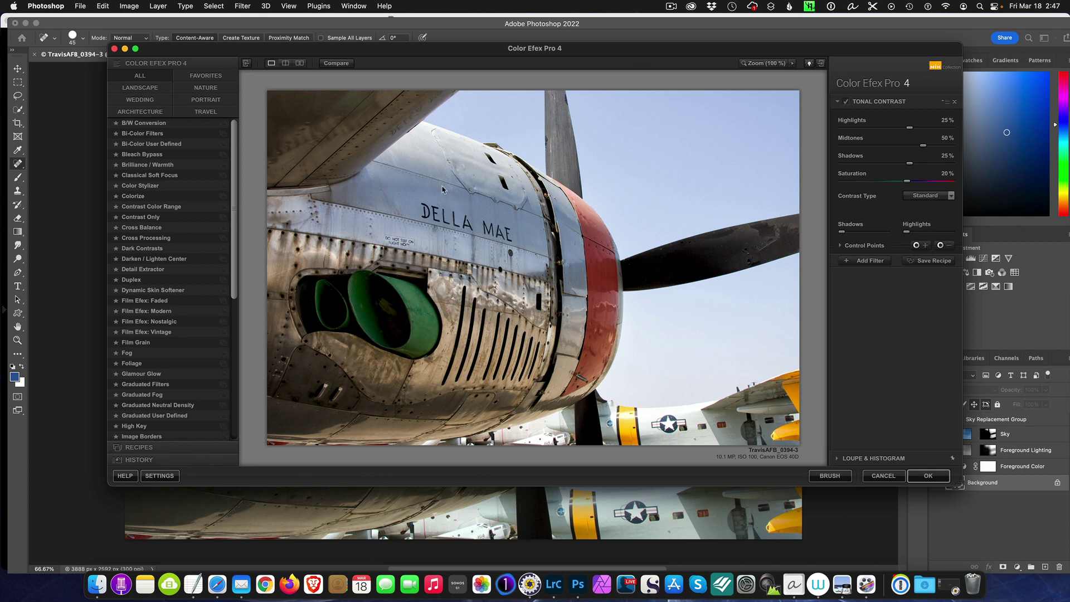
click(333, 65)
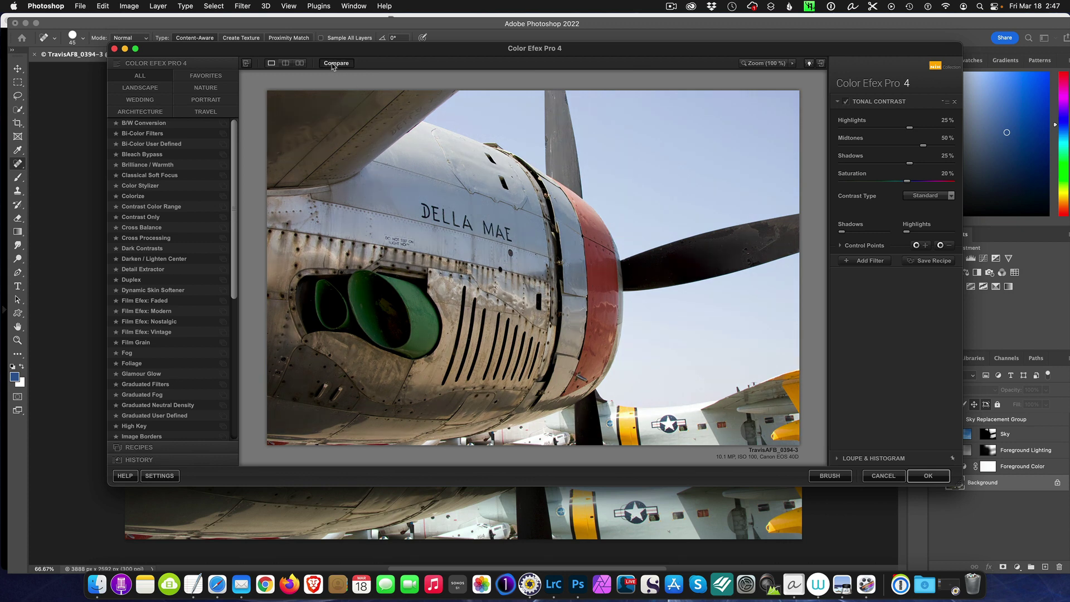
click(333, 65)
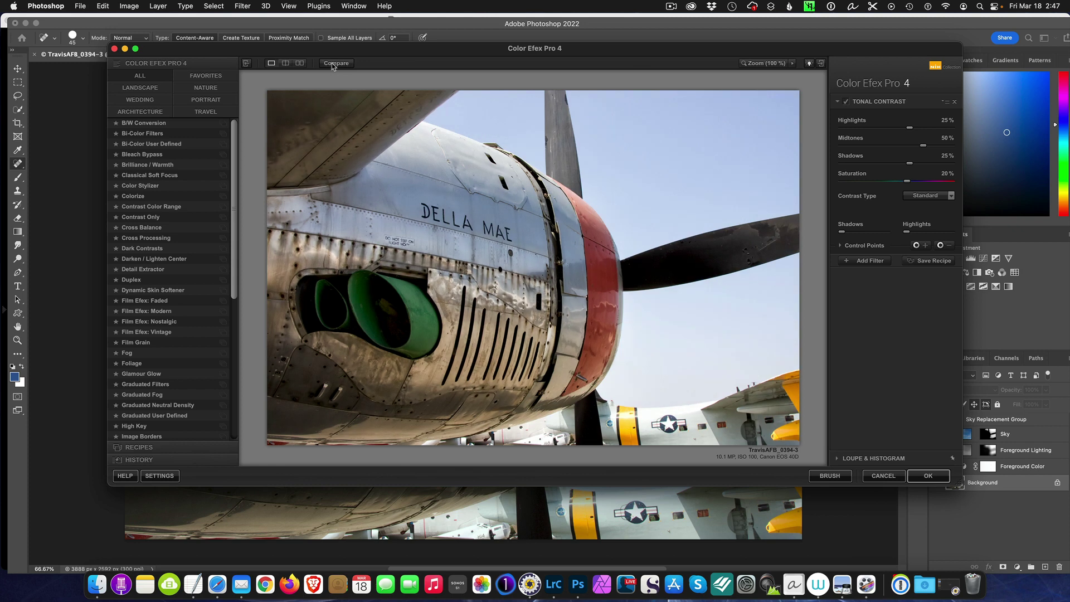
click(332, 65)
click(936, 477)
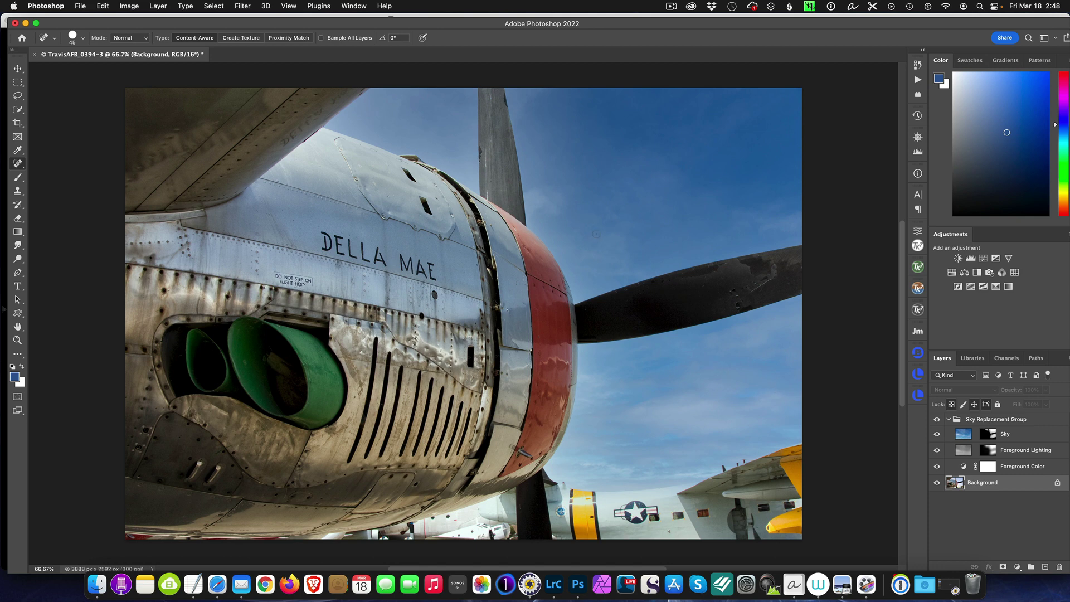
- Save the edited photo and minimize the Photoshop window to return to the Lightroom Classic library
click(81, 6)
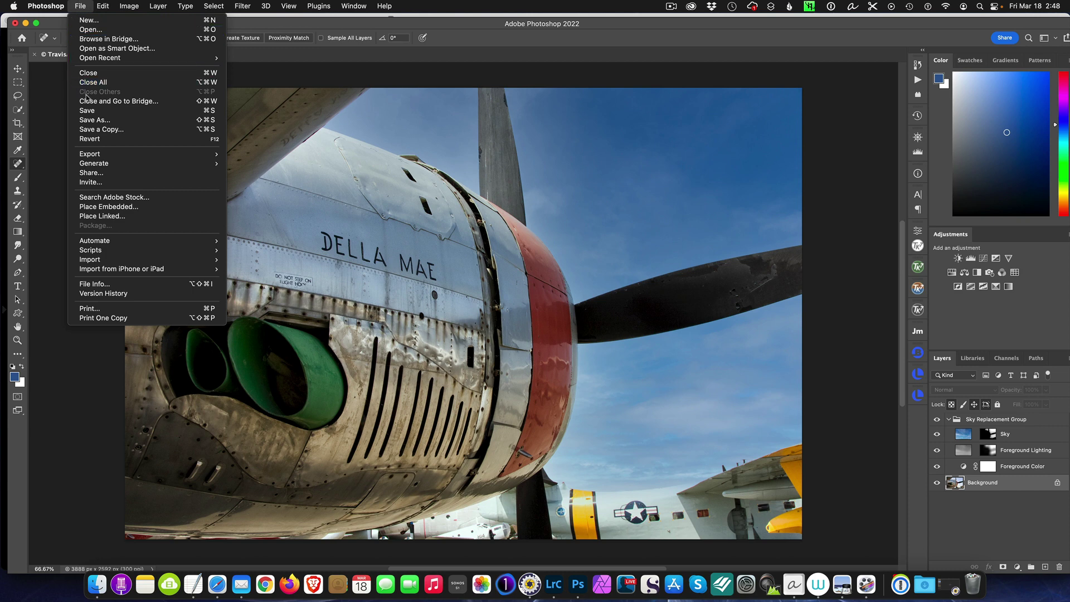
click(108, 114)
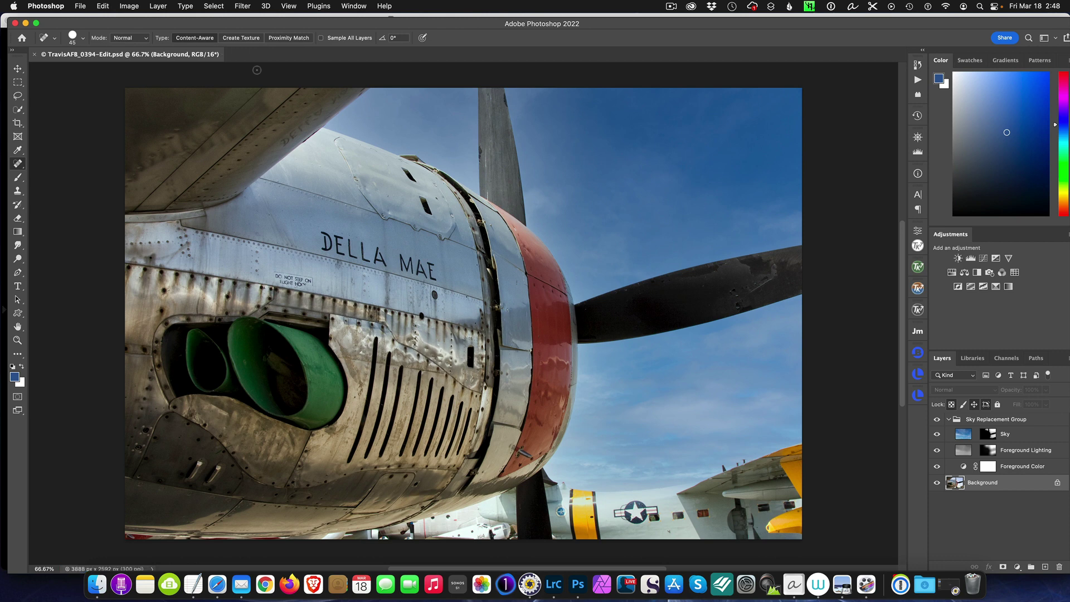
click(25, 24)
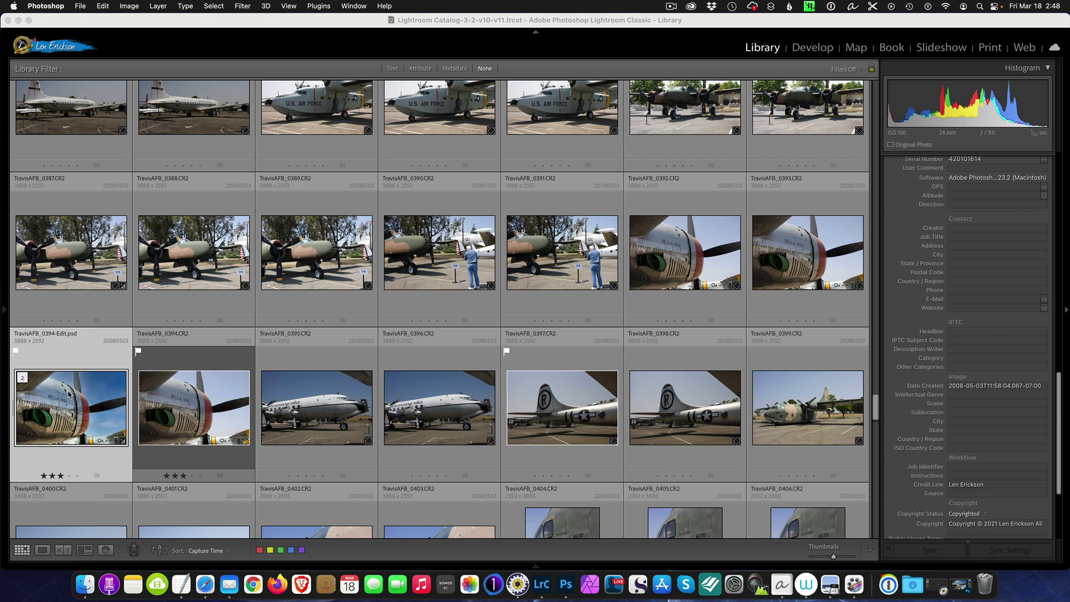
- View the edited photo TravisAFB_0394-Edit.psd enlarged in Loupe view, returning to the library grid after each look
click(75, 360)
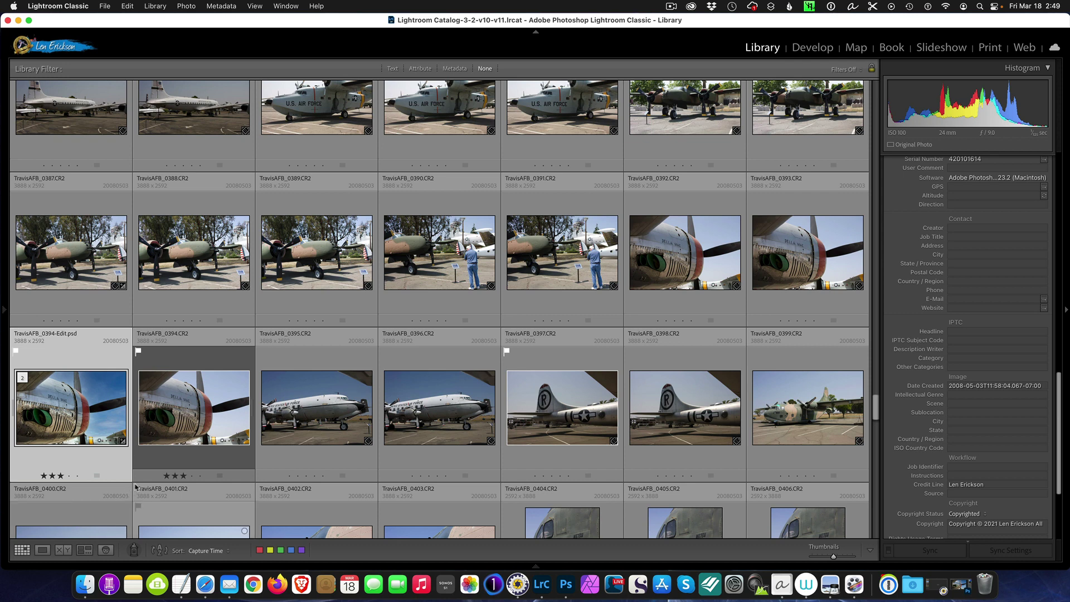
key(e)
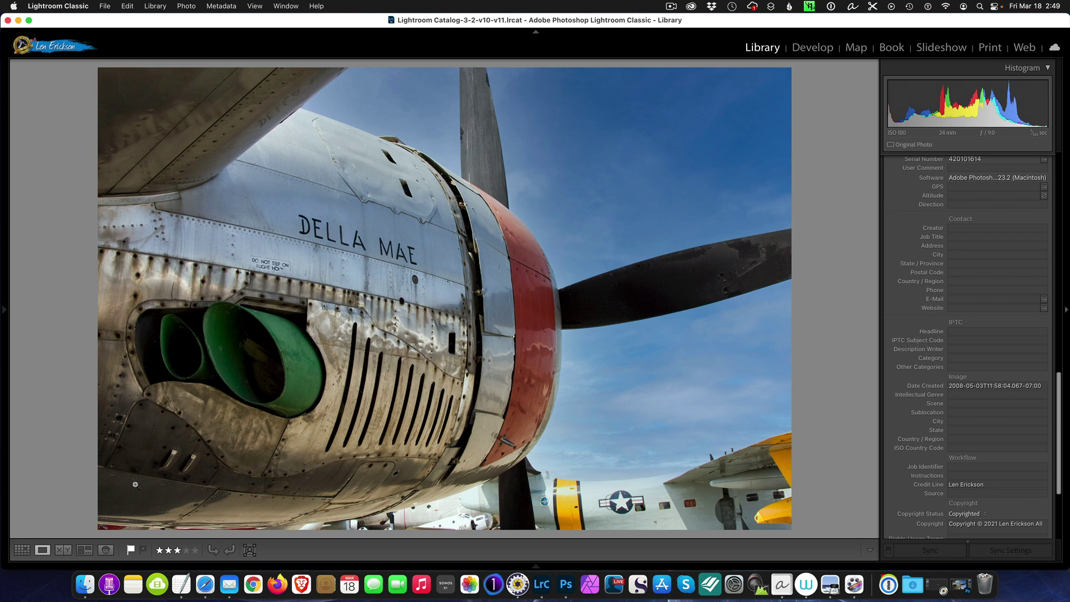
key(g)
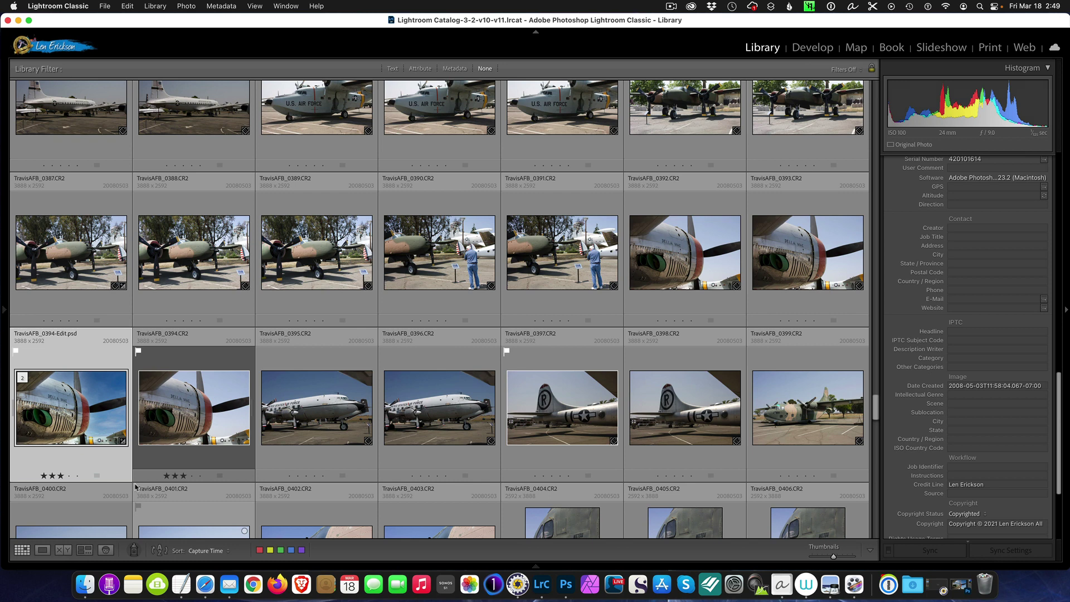
key(e)
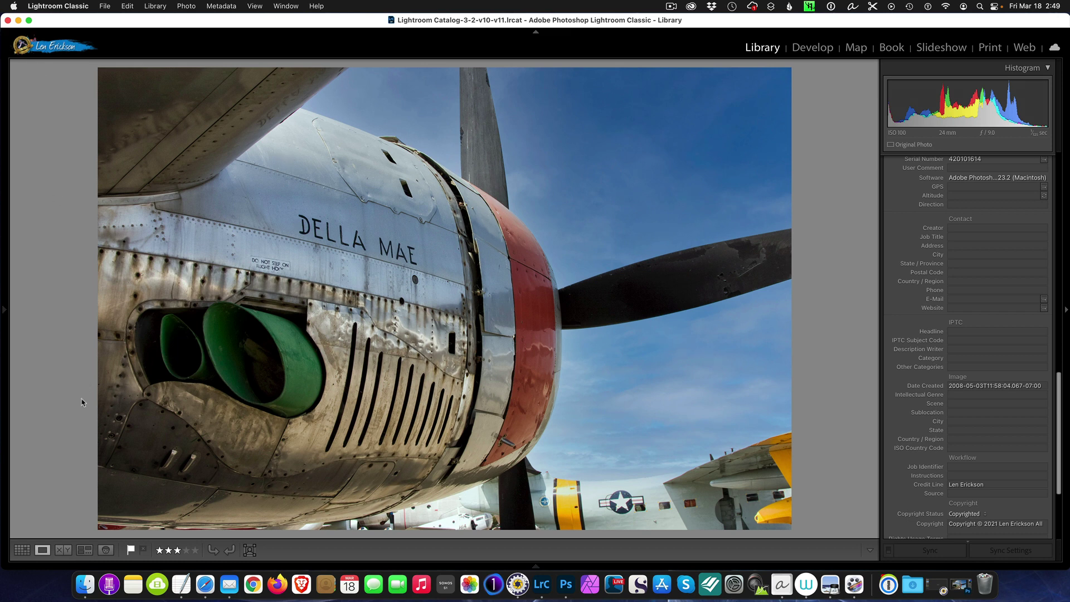
key(g)
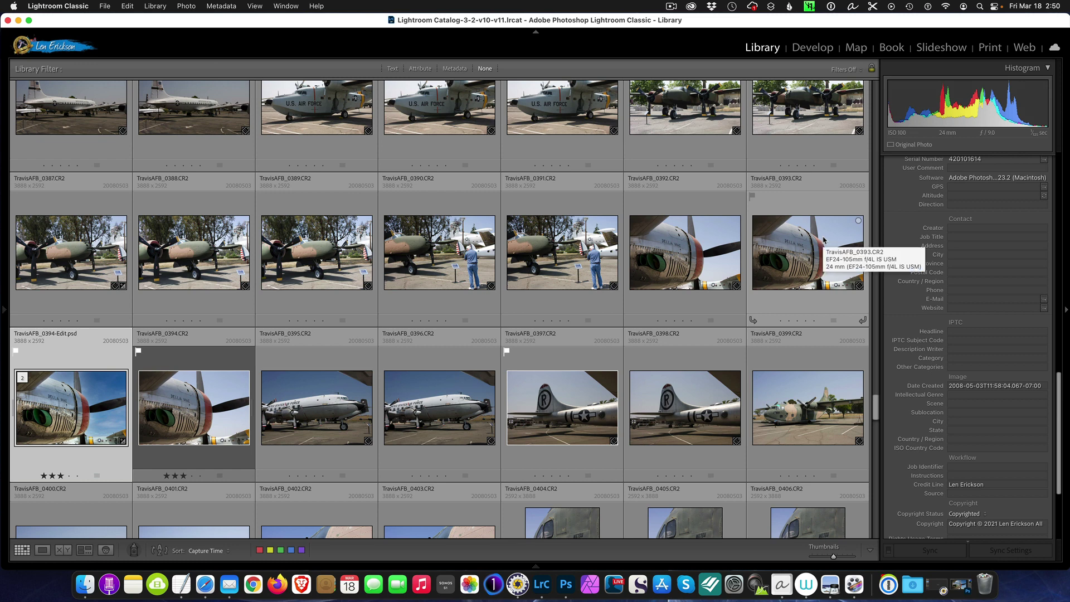
- Compare TravisAFB_0394-Edit.psd side by side with the unedited TravisAFB_0393.CR2, and return to the library grid
super+click(824, 240)
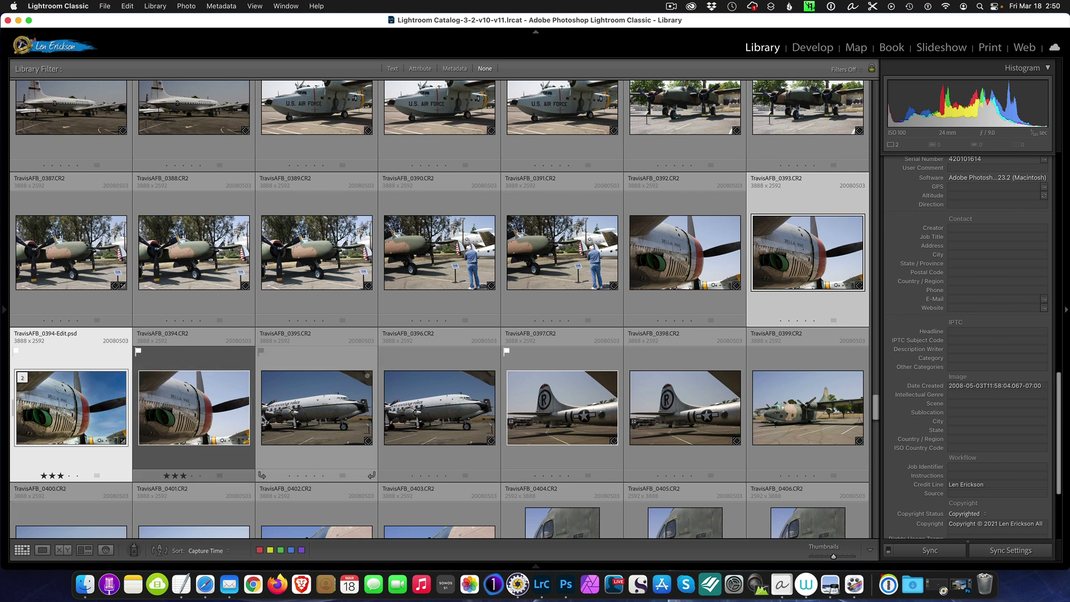
key(c)
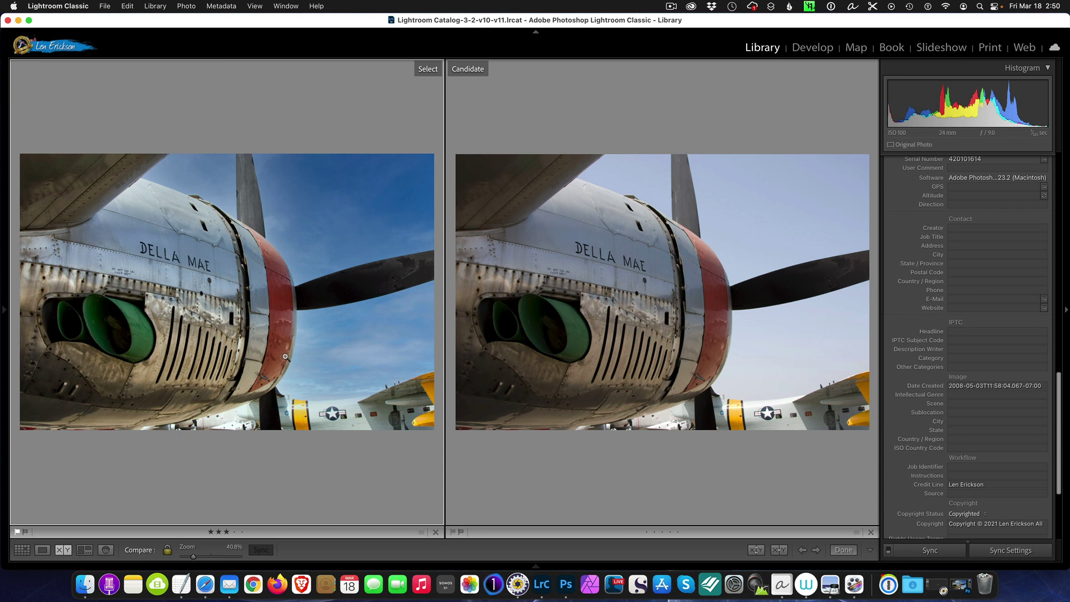
key(g)
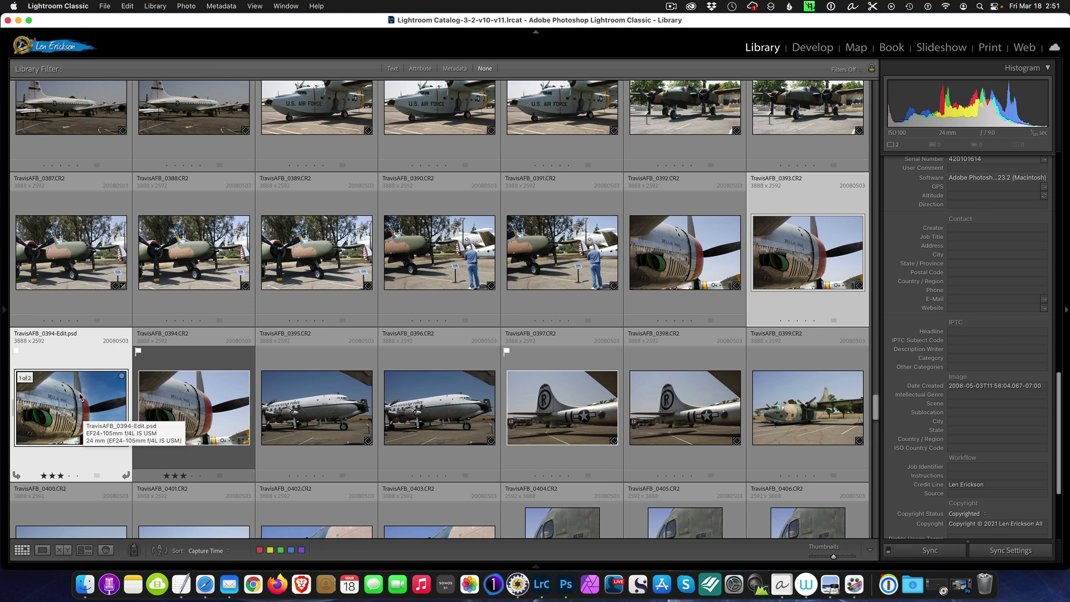
- Reveal TravisAFB_0394-Edit.psd in Finder and open that file in Photo Mechanic 6
click(81, 398)
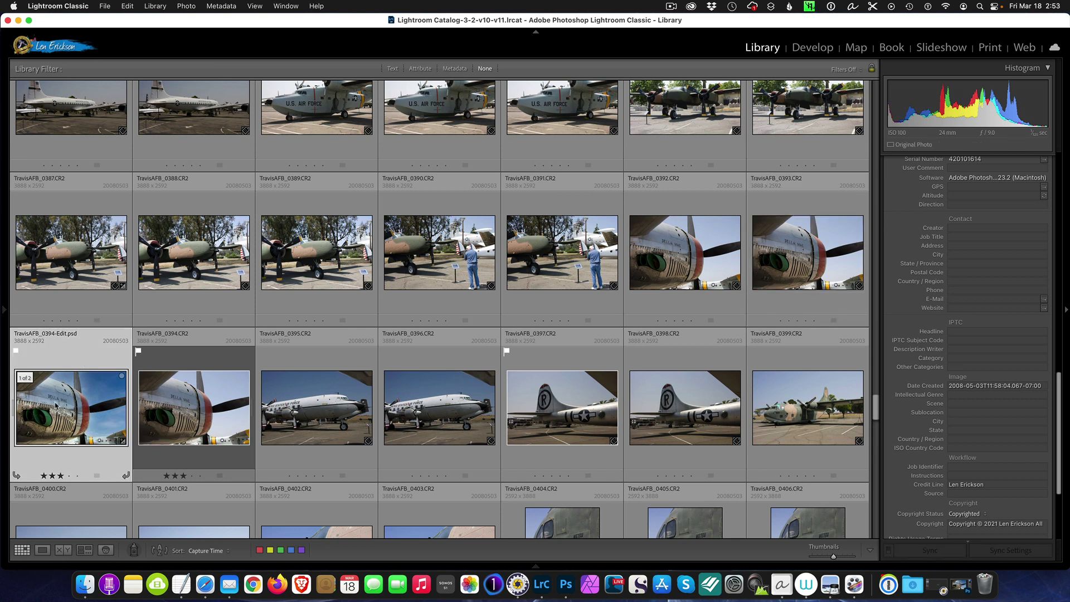
right_click(77, 402)
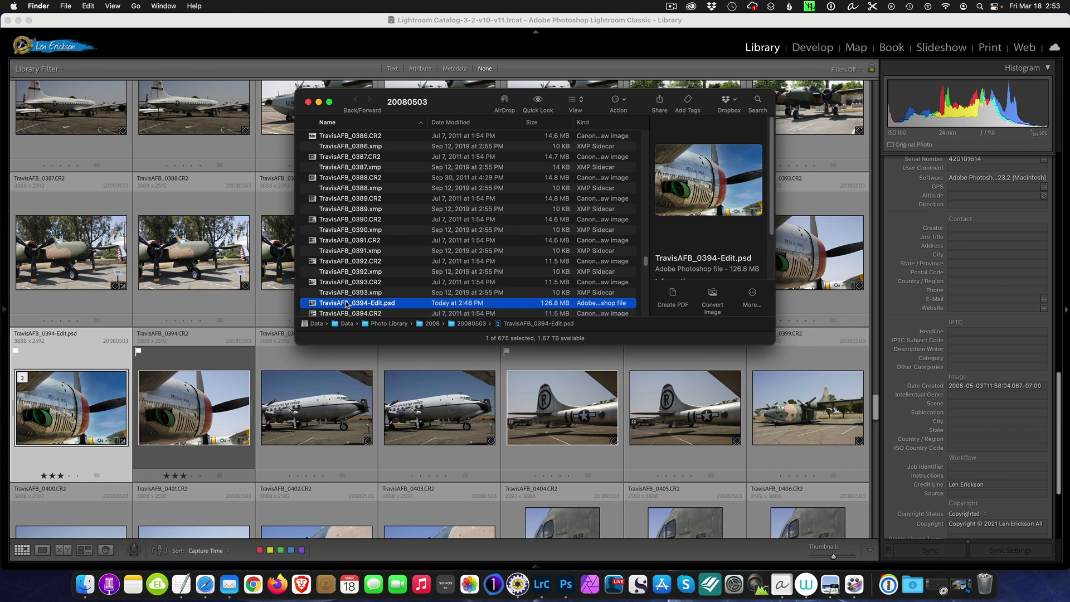
drag(346, 304, 516, 589)
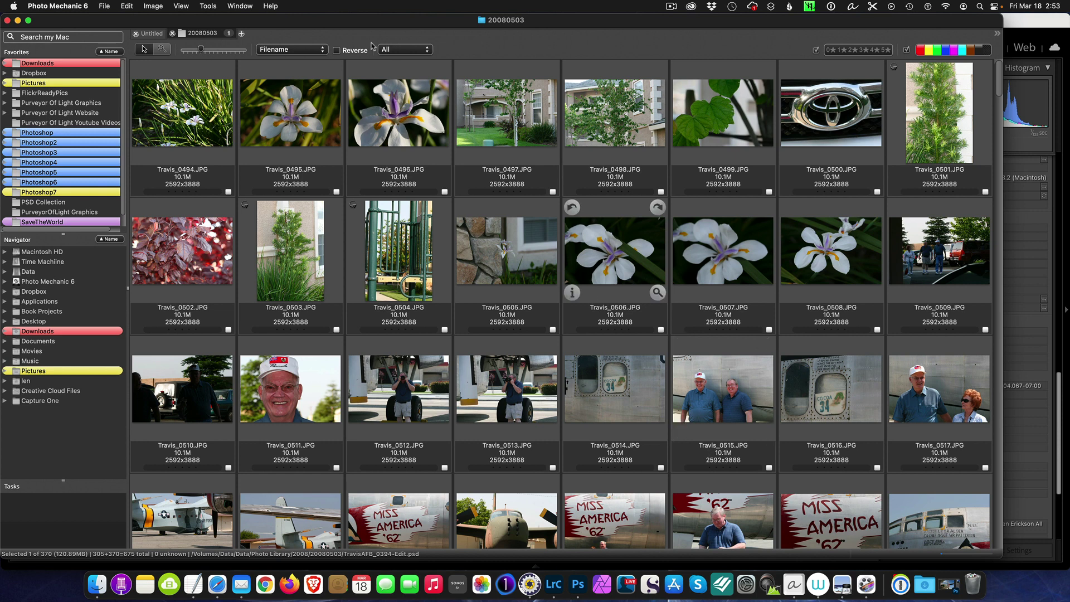
- Filter the 20080503 contact sheet to selected photos only and open TravisAFB_0394-Edit.psd in the preview window
click(425, 53)
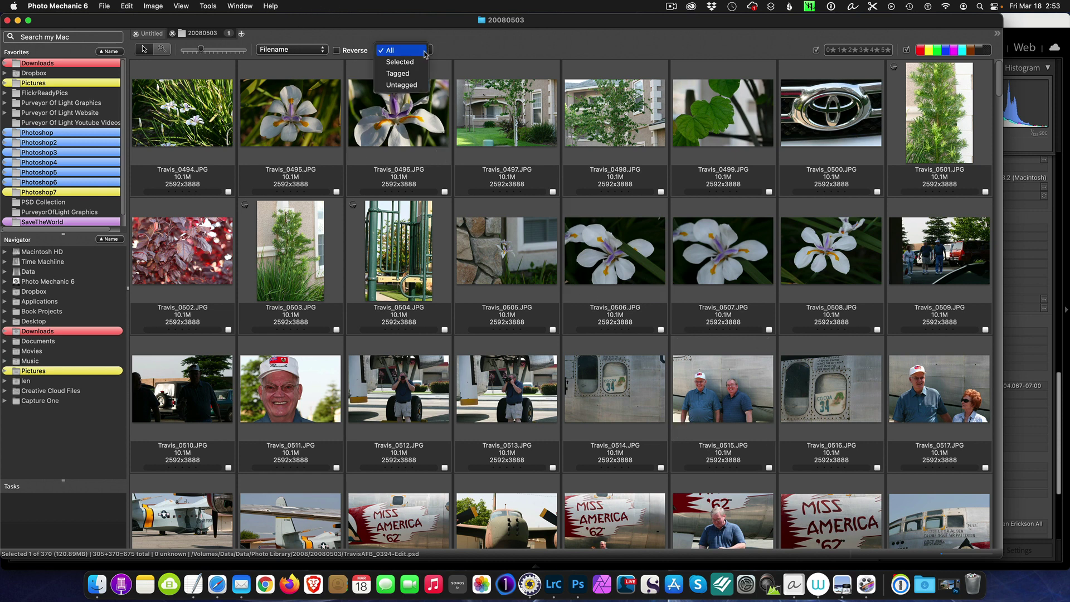
click(410, 62)
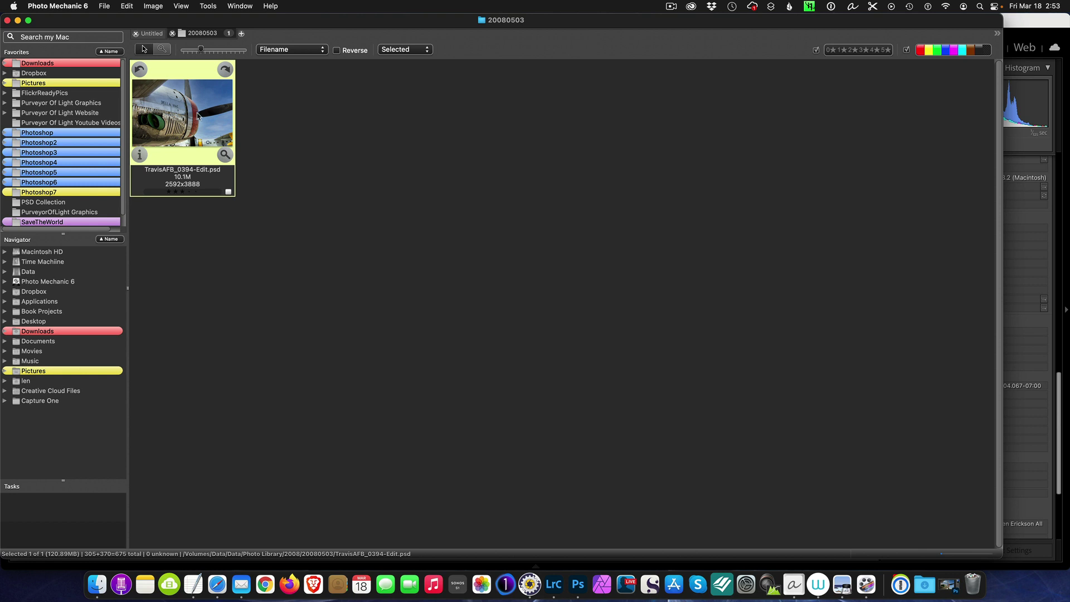
double_click(192, 124)
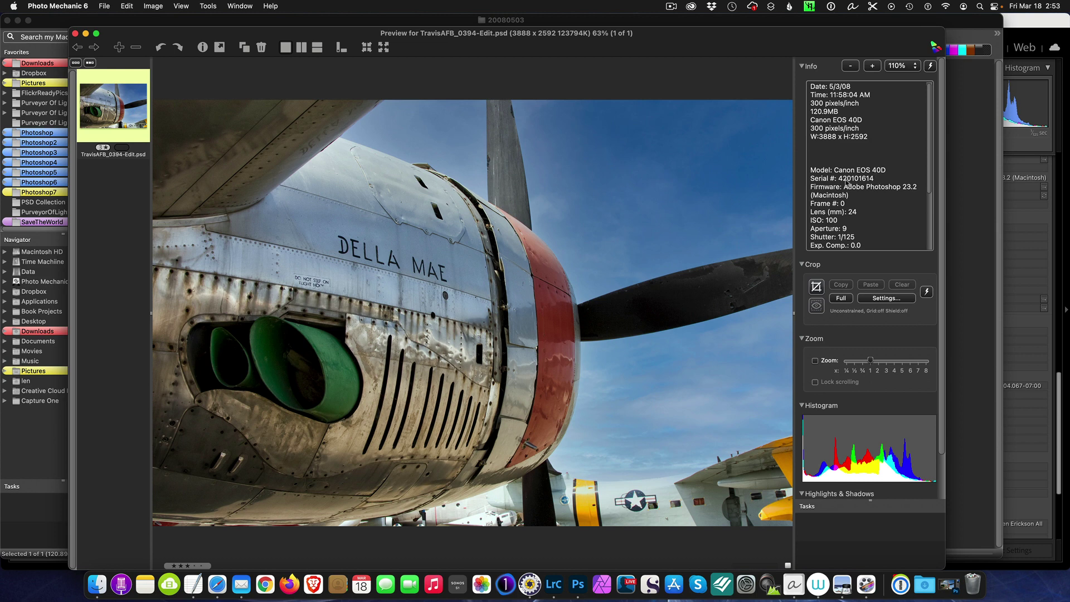
- Open the photo's IPTC metadata and apply the saved metadata template to fill in its copyright and creator fields
click(202, 48)
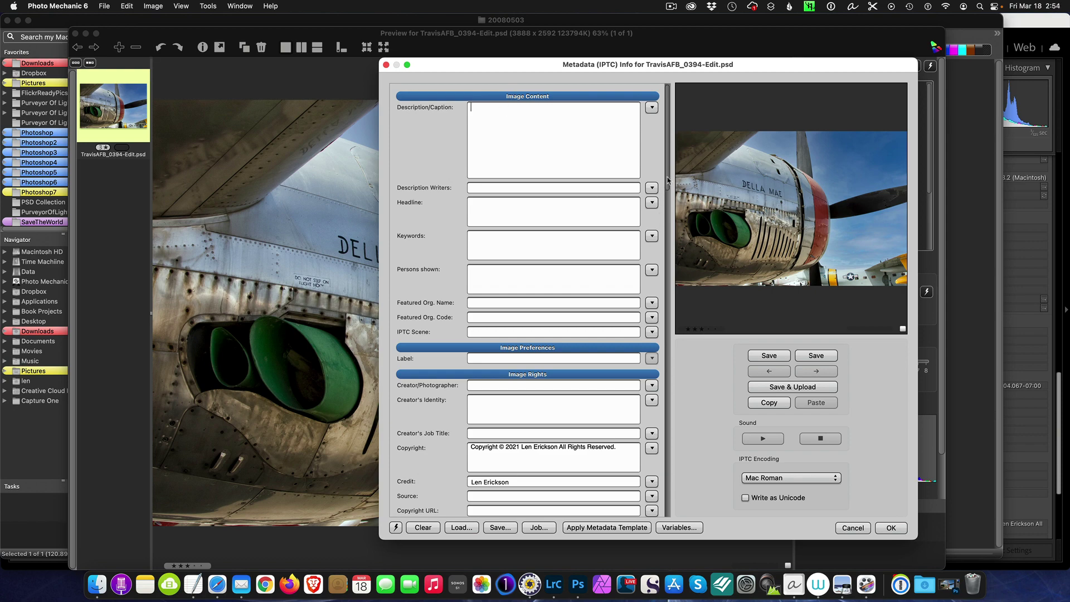
drag(667, 180, 703, 84)
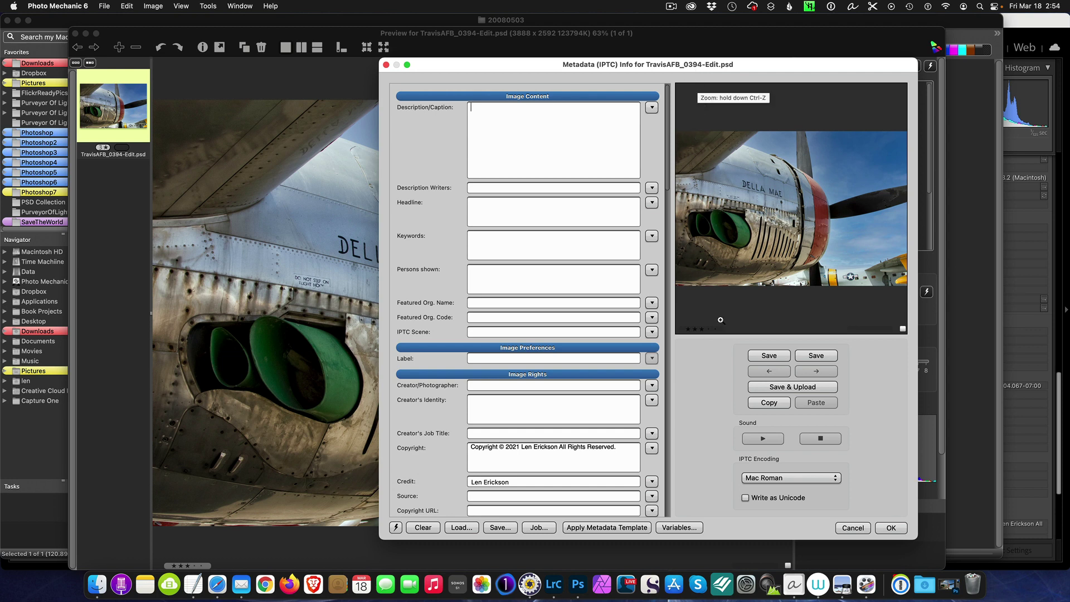
click(596, 527)
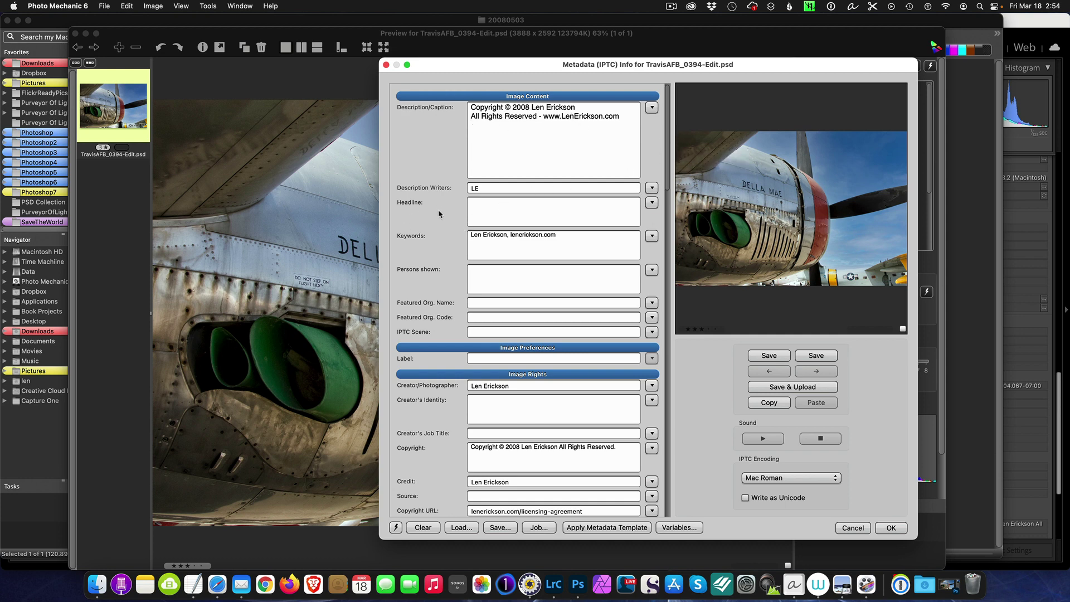
- Paste the headline B-29 "Superfortress", add the keywords b-29, airplane and propeller, and confirm the metadata
click(482, 204)
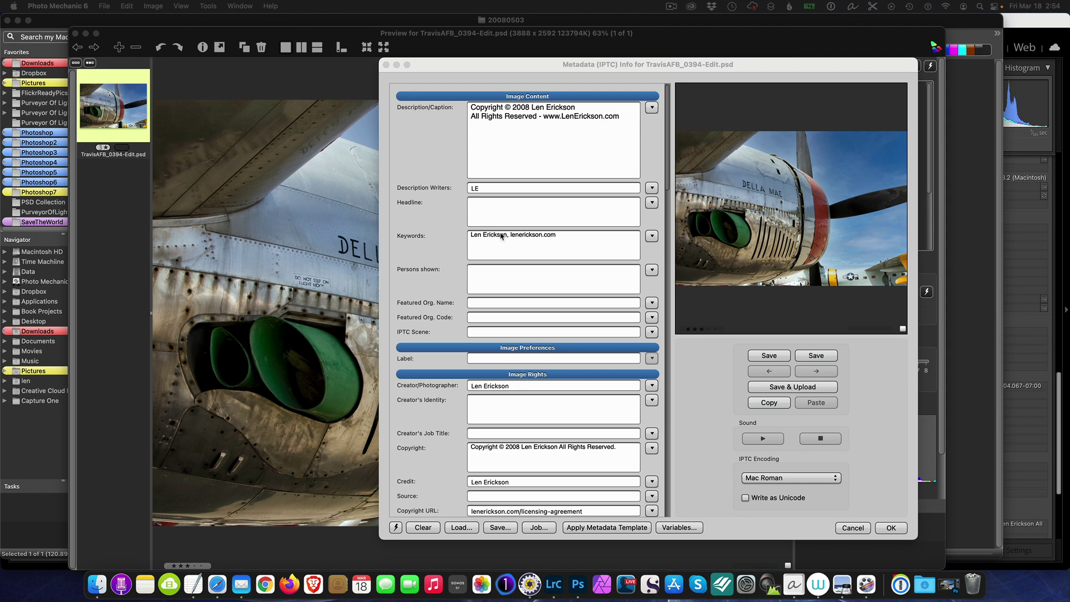
click(491, 206)
right_click(487, 204)
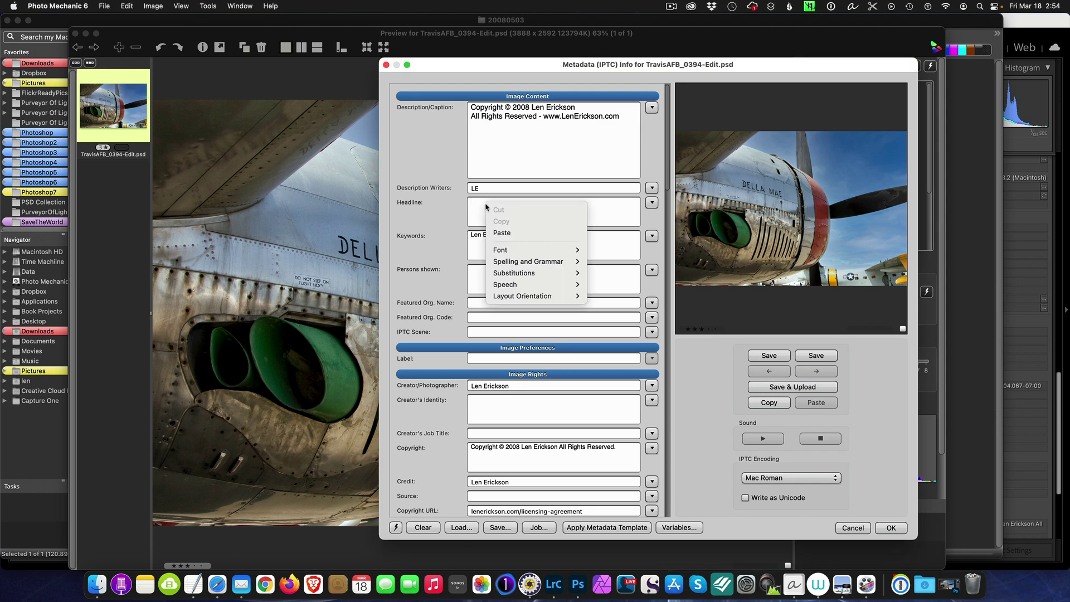
click(495, 233)
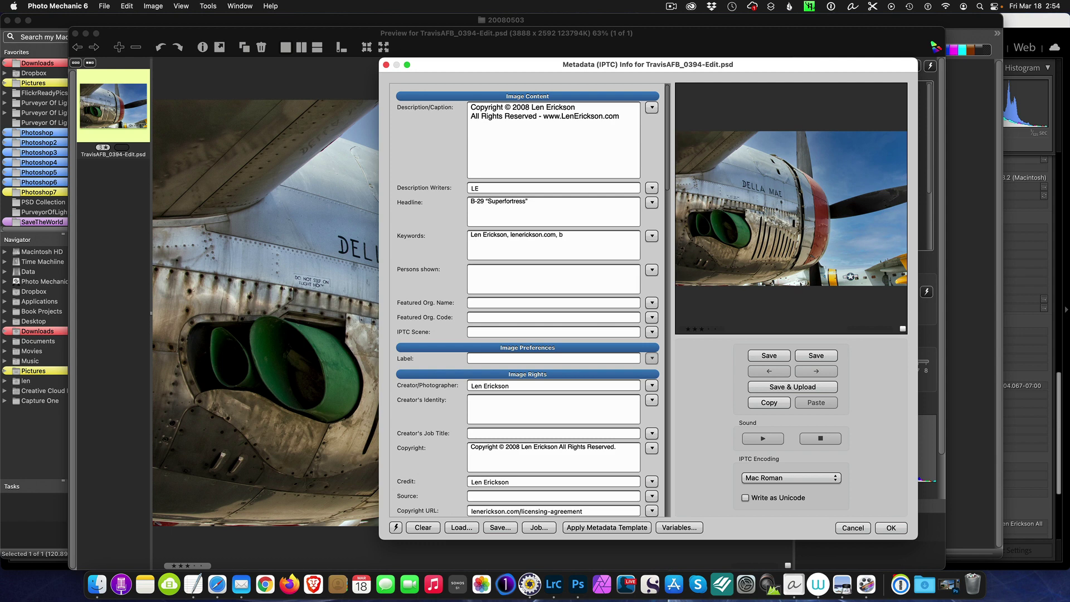
text(-29,airplane,pr)
text(opeller)
click(890, 529)
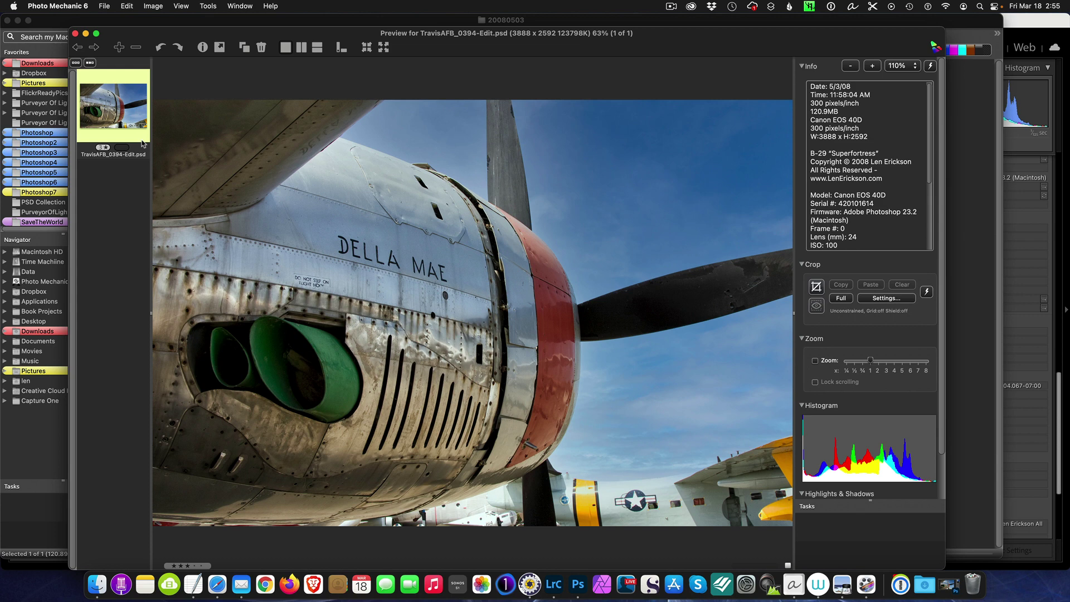
- Mark the photo with the yellow color class and upload it to the Aircraft photoset on Flickr, closing the transfer window
key(3)
right_click(381, 231)
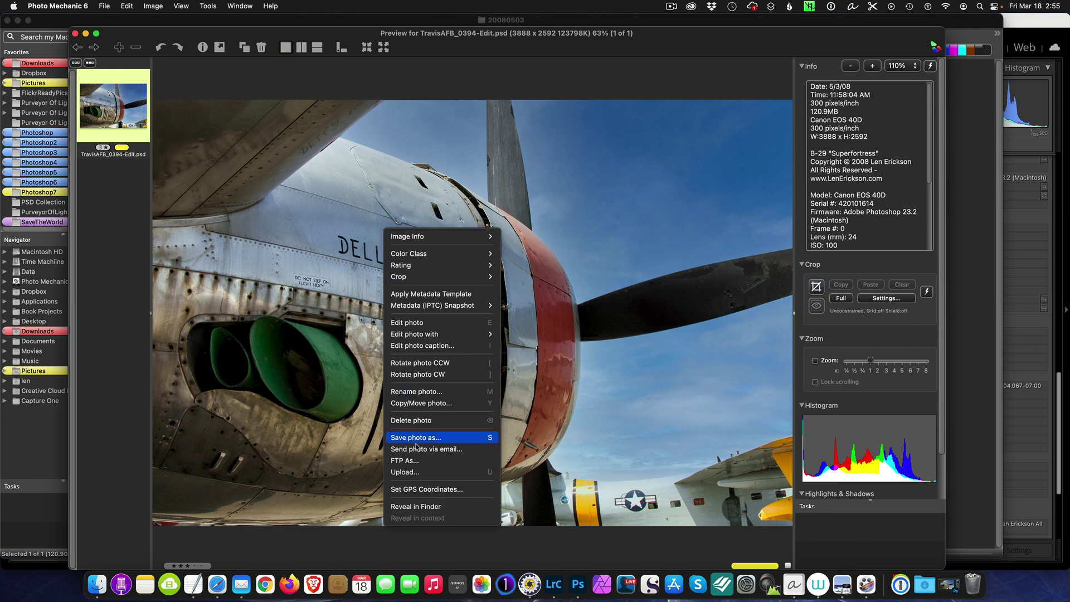
click(415, 472)
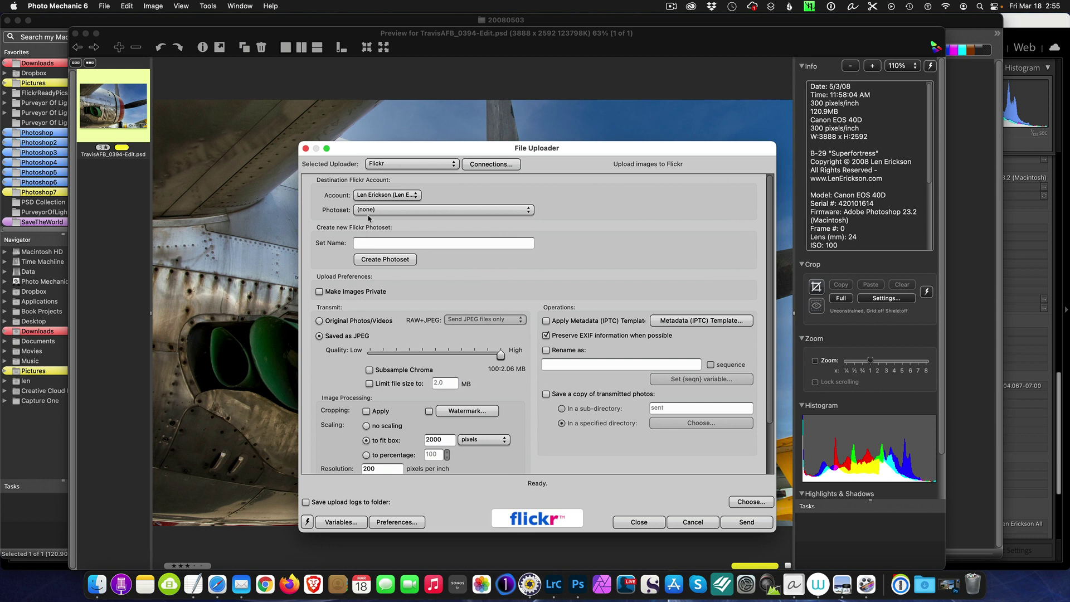
click(441, 211)
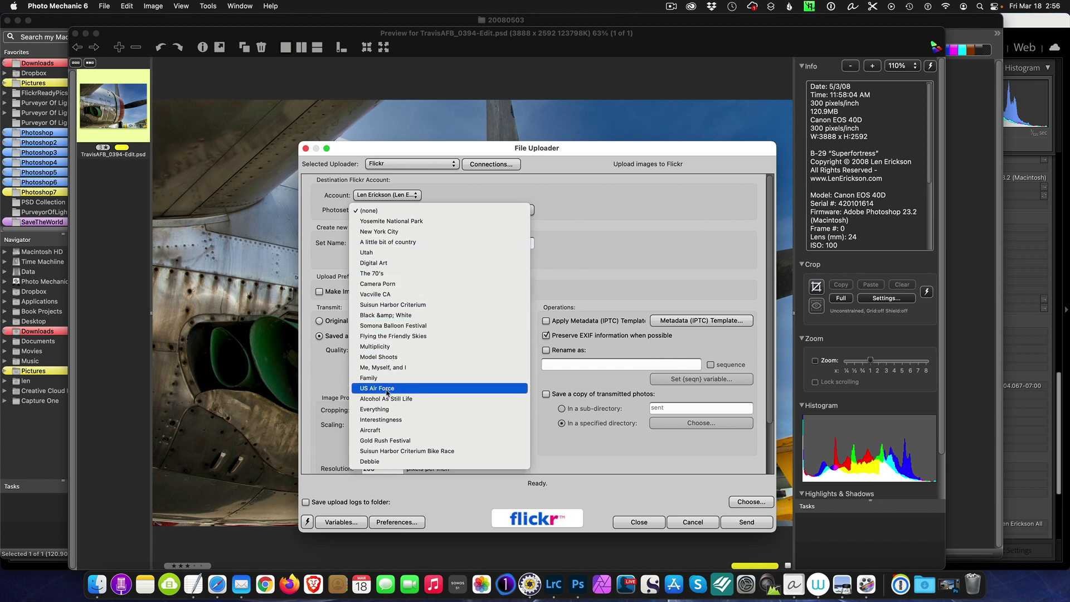
click(386, 429)
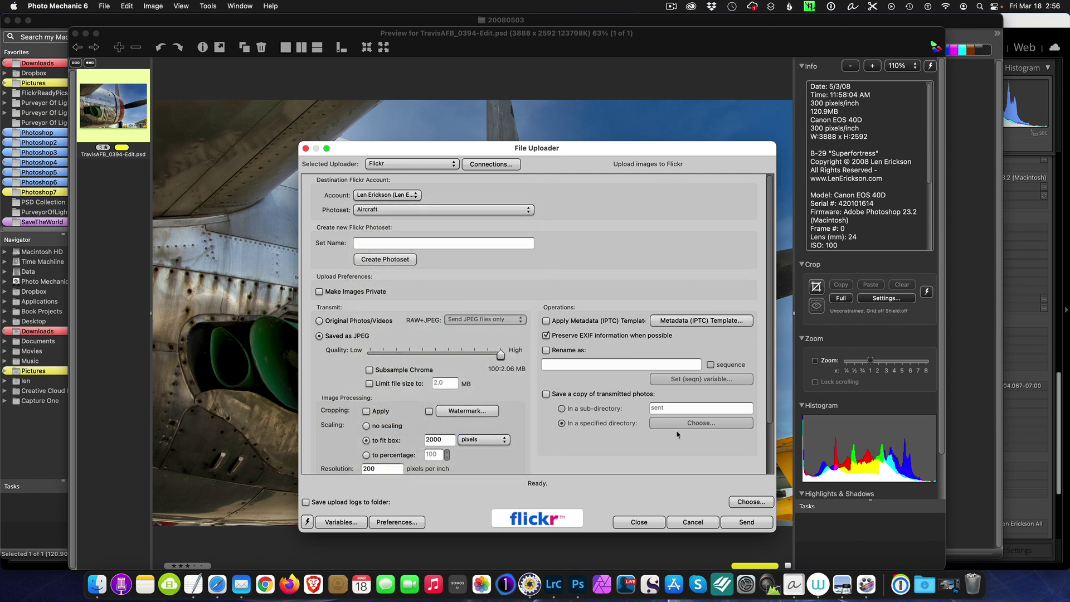
click(747, 522)
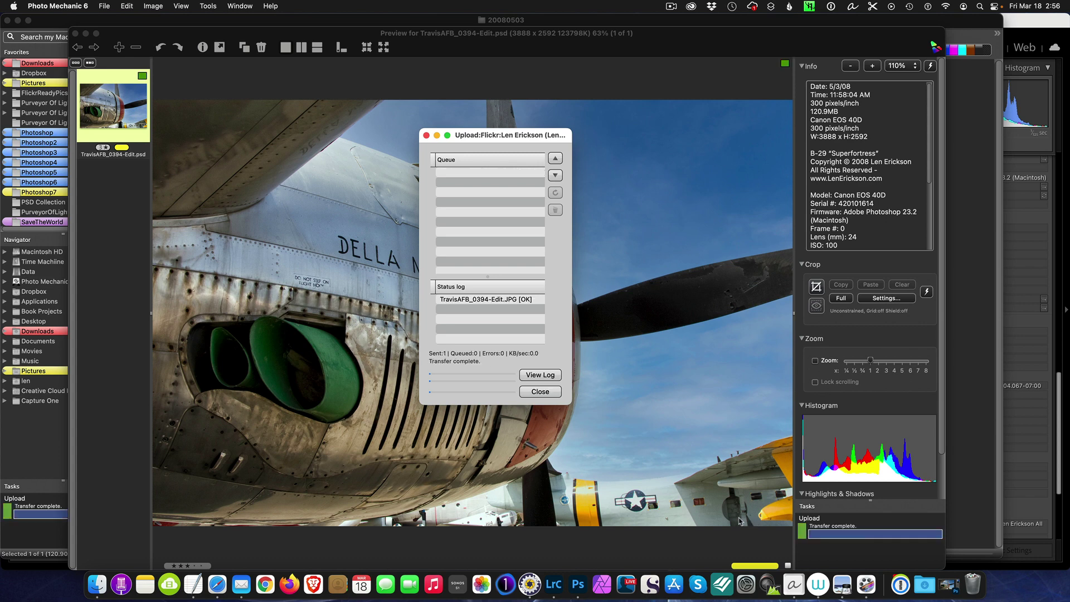
click(540, 392)
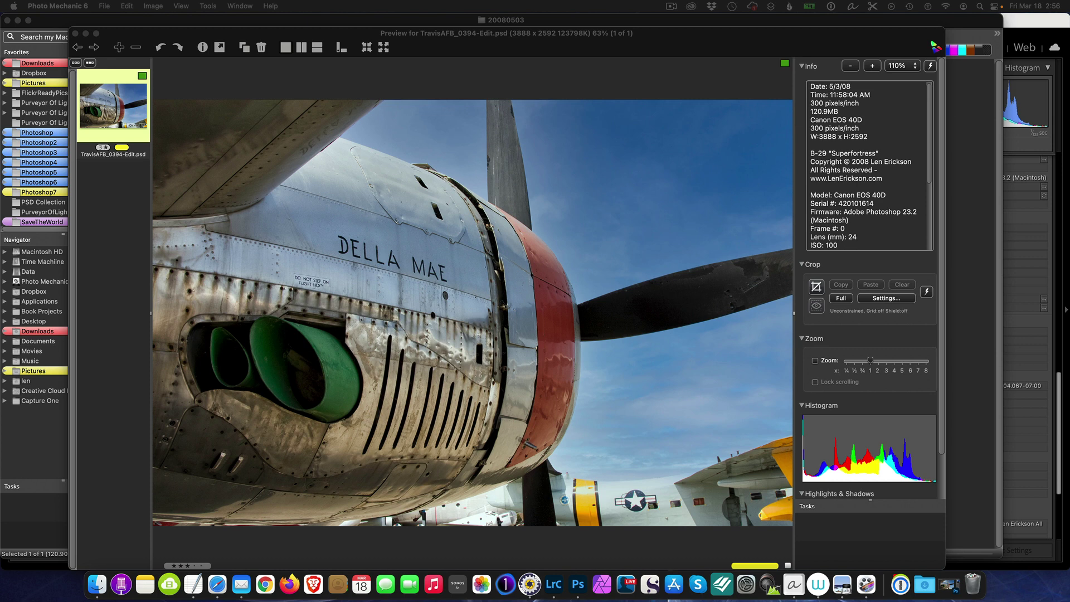
- Switch to Flickr in Safari and look through the account's photostream for the newly uploaded photo
drag(0, 144, 682, 39)
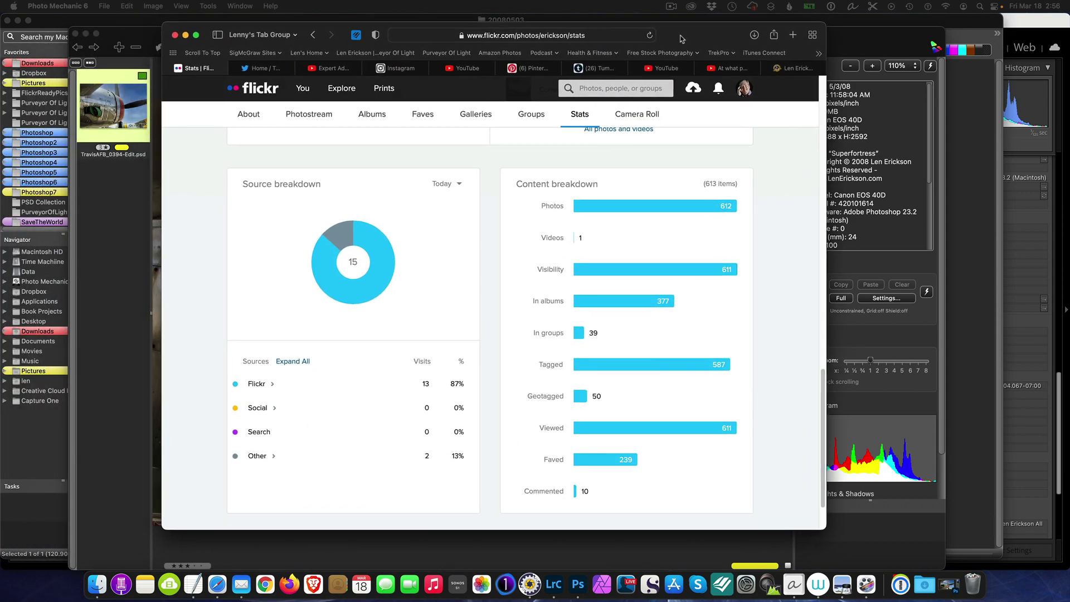
click(316, 120)
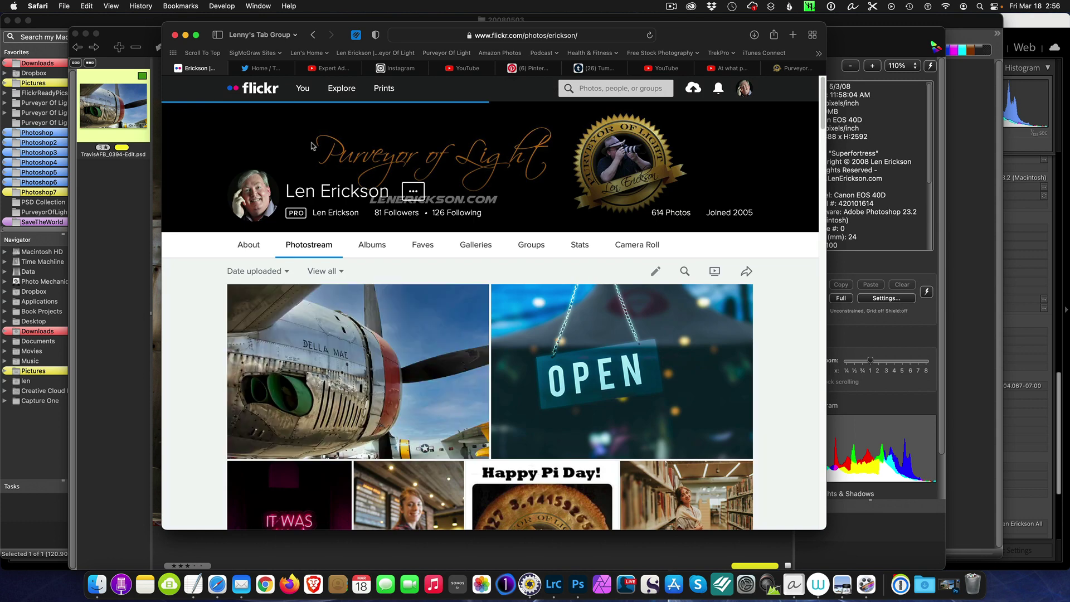
mouse_move(391, 314)
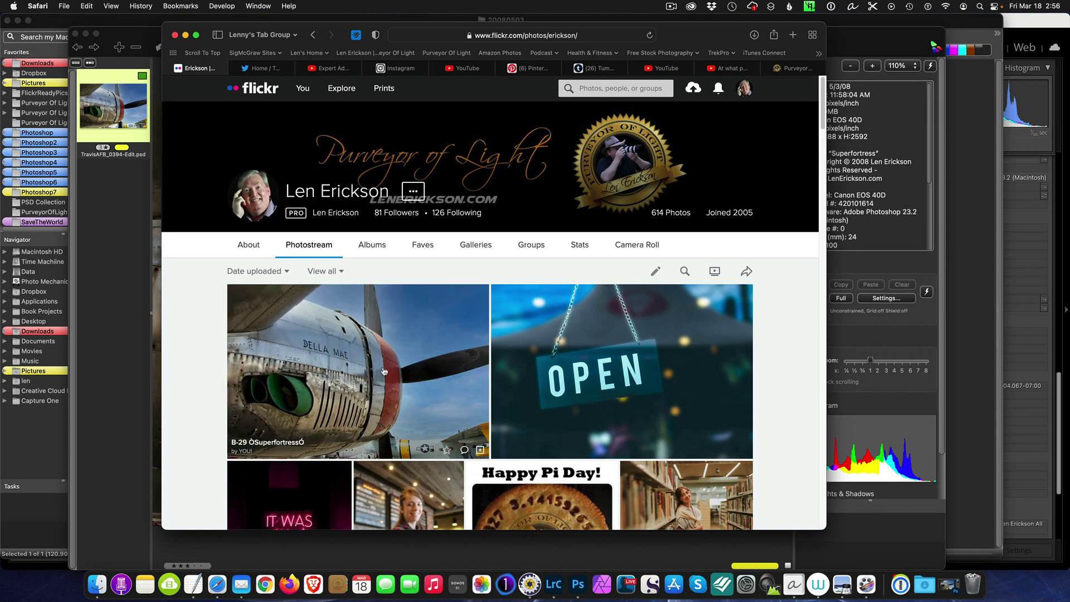
scroll(384, 373, down, 5)
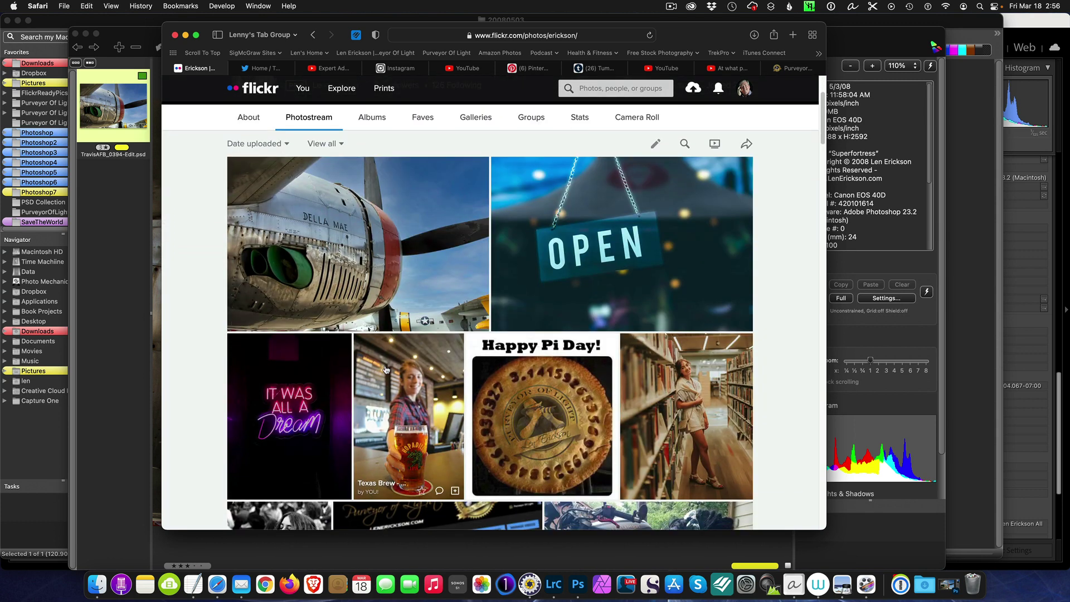
scroll(386, 368, down, 4)
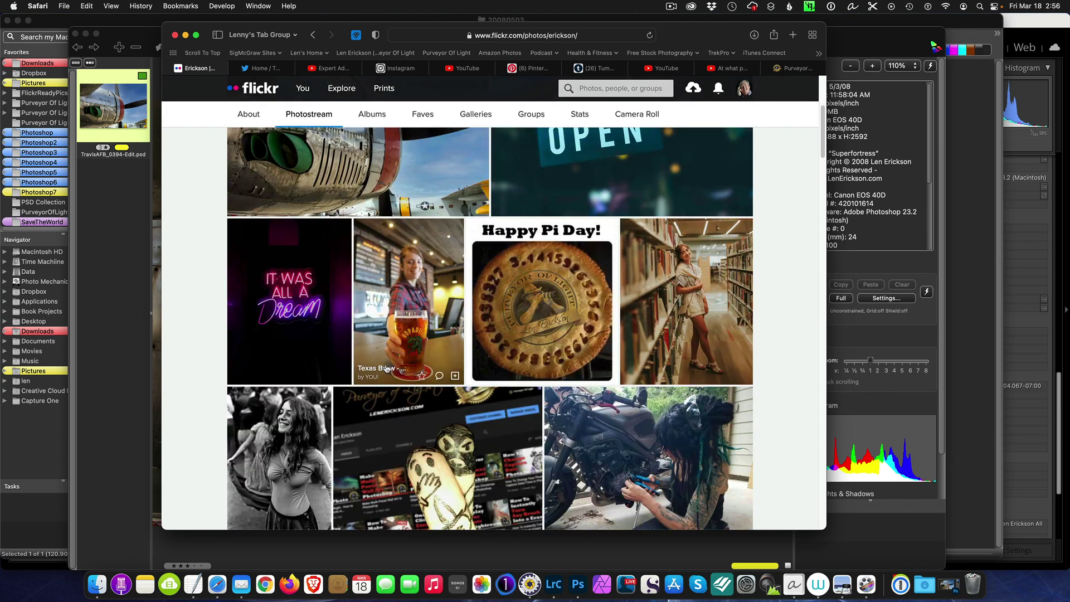
scroll(385, 367, up, 10)
- Open the uploaded Della Mae photo's Flickr page and review its title, copyright caption and camera details
click(365, 355)
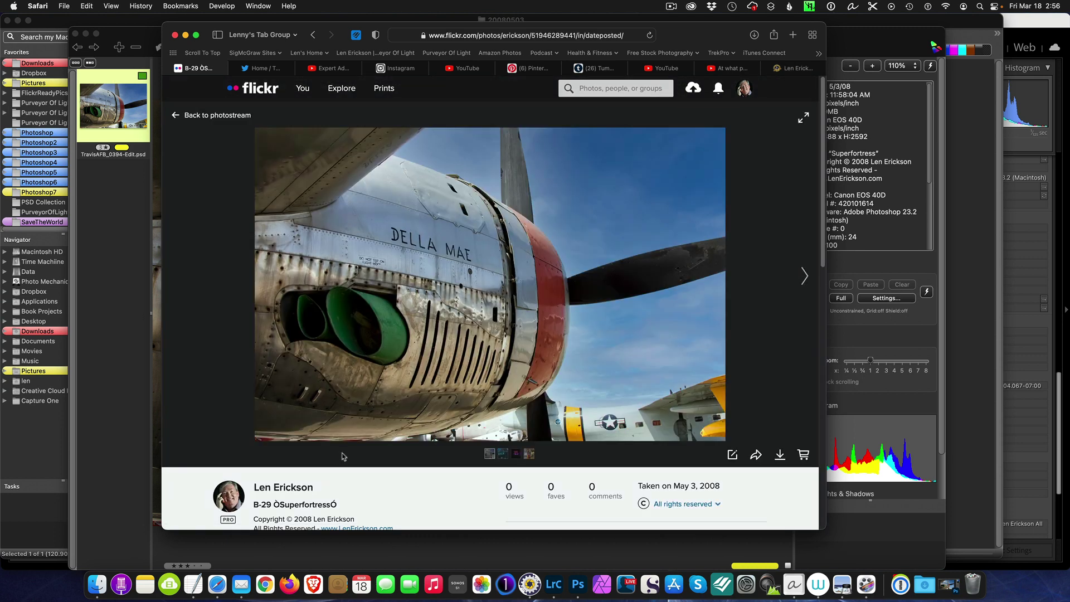
scroll(462, 418, down, 3)
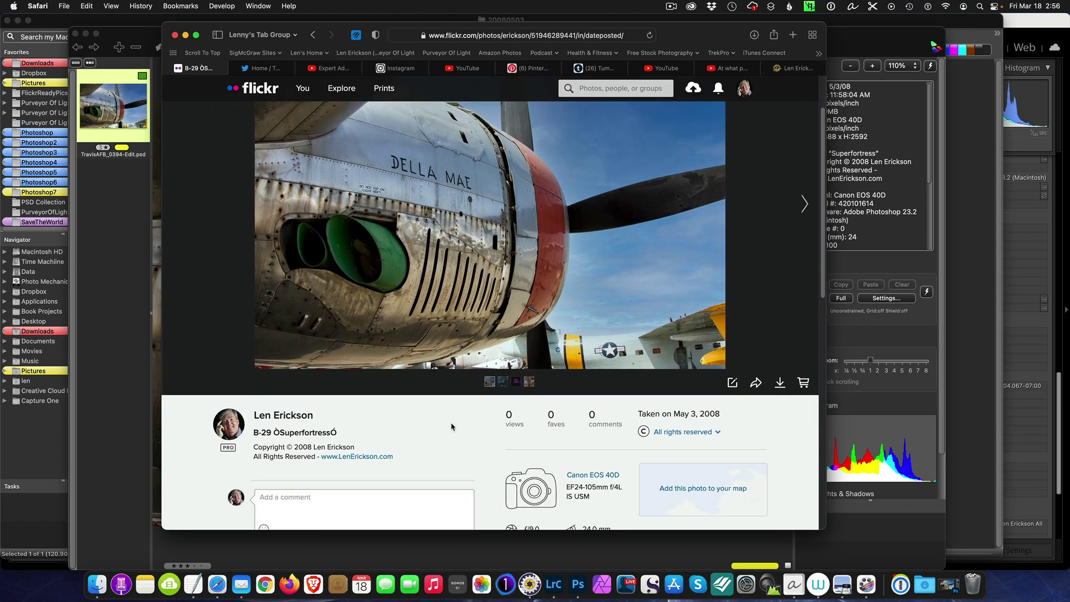
scroll(334, 468, down, 2)
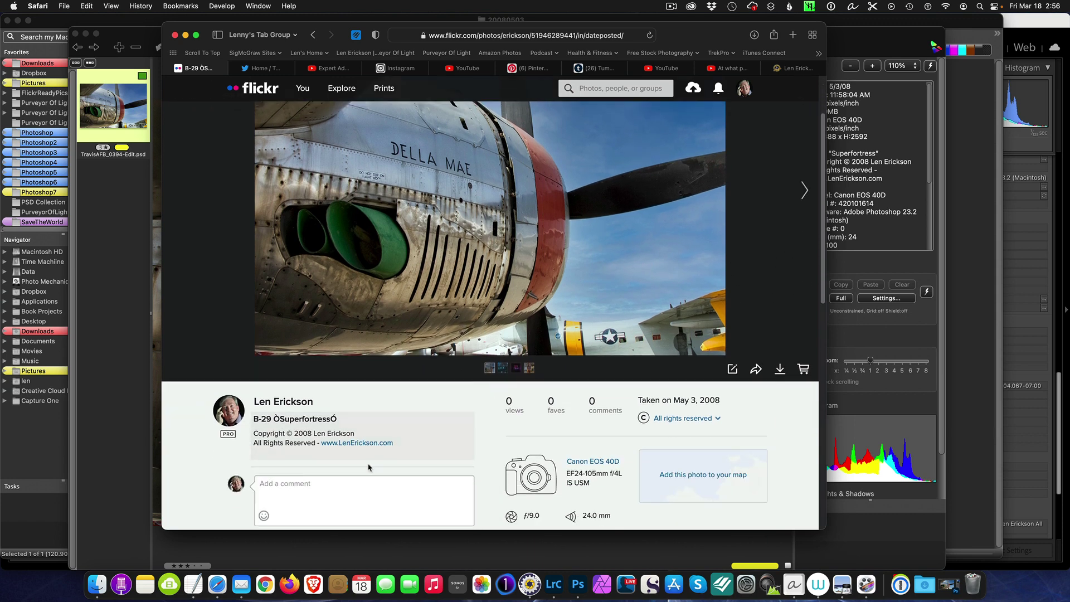
- Check the uploaded photo's exposure details, album membership, tags and privacy settings, and return to the image
scroll(368, 466, down, 6)
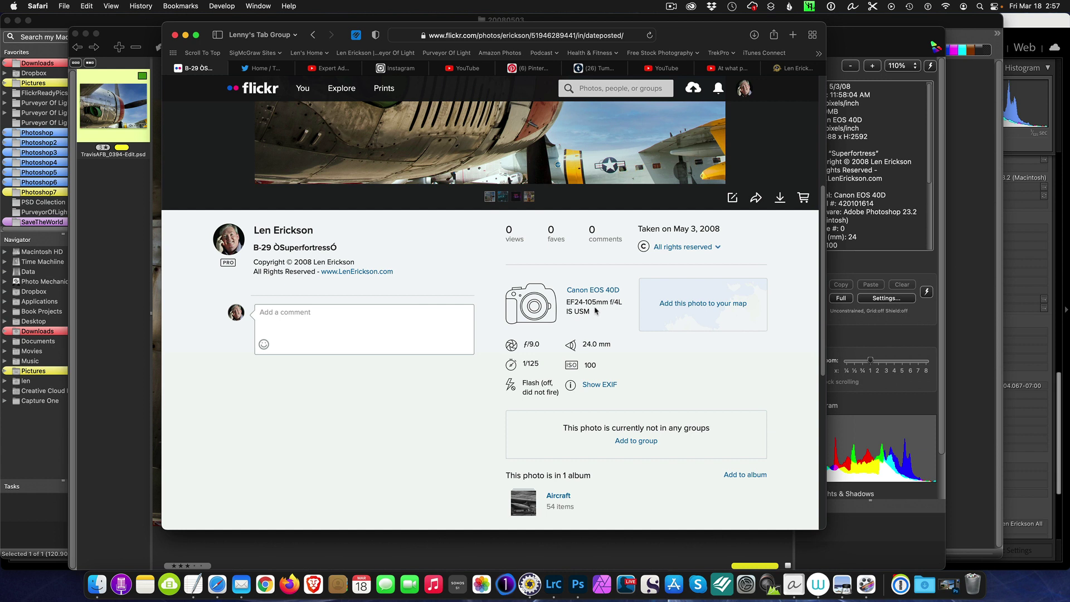
scroll(569, 428, down, 1)
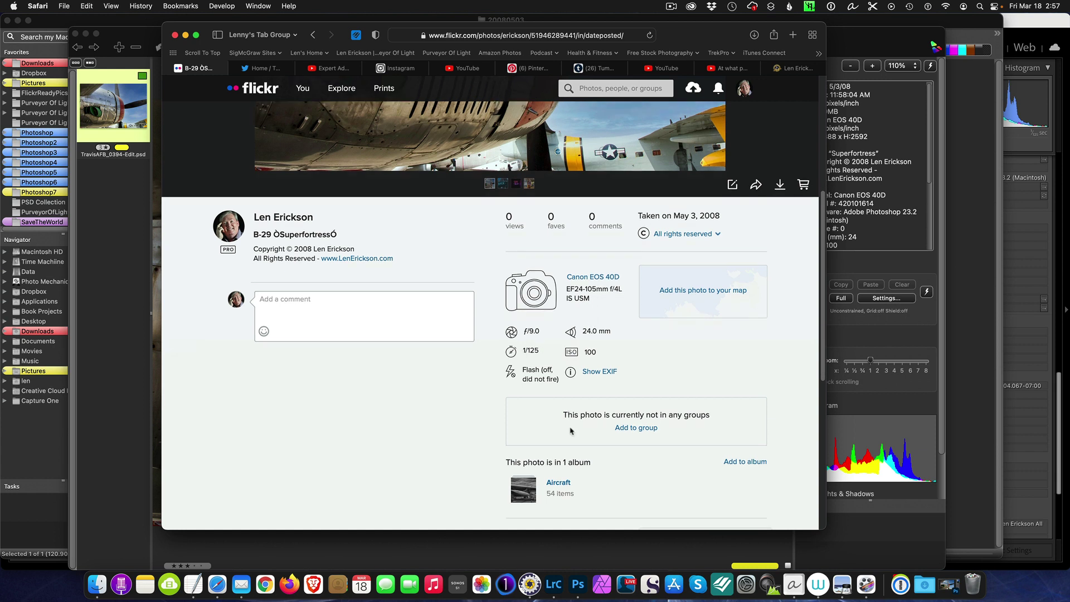
scroll(570, 430, down, 2)
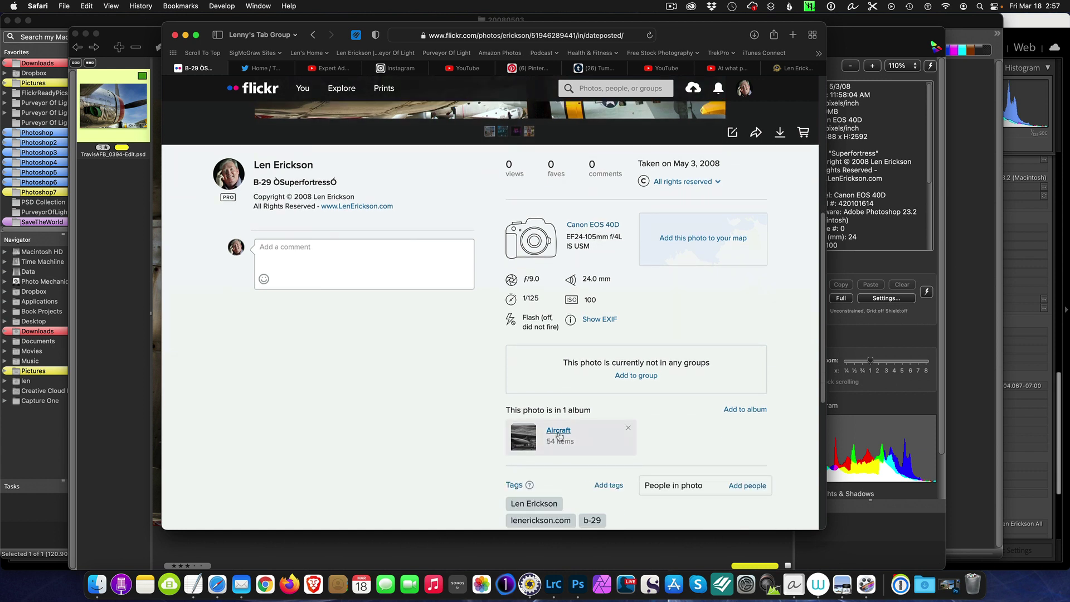
scroll(605, 457, down, 3)
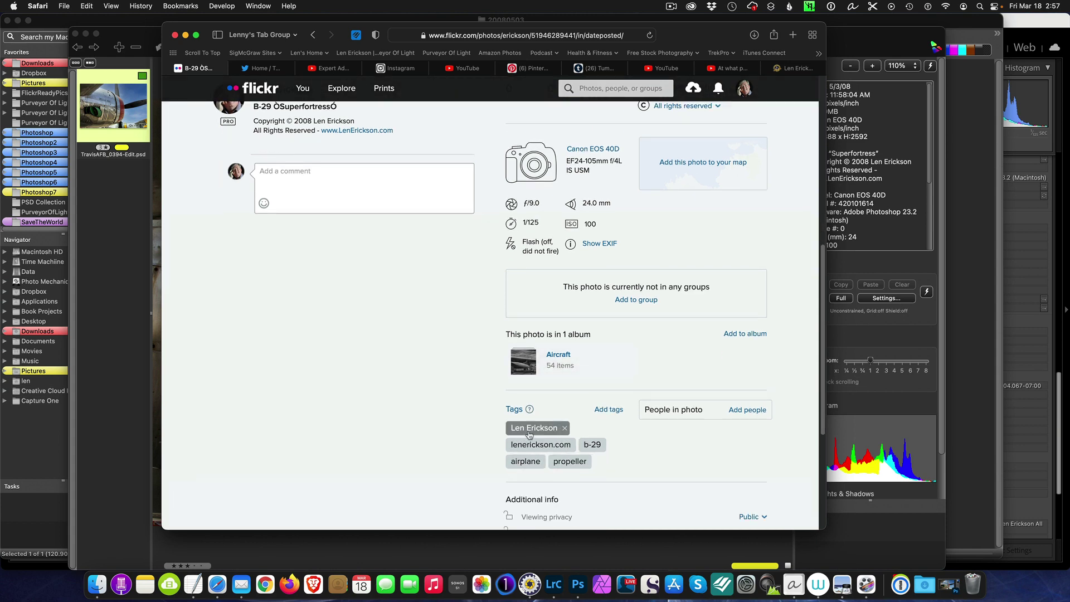
scroll(588, 458, down, 7)
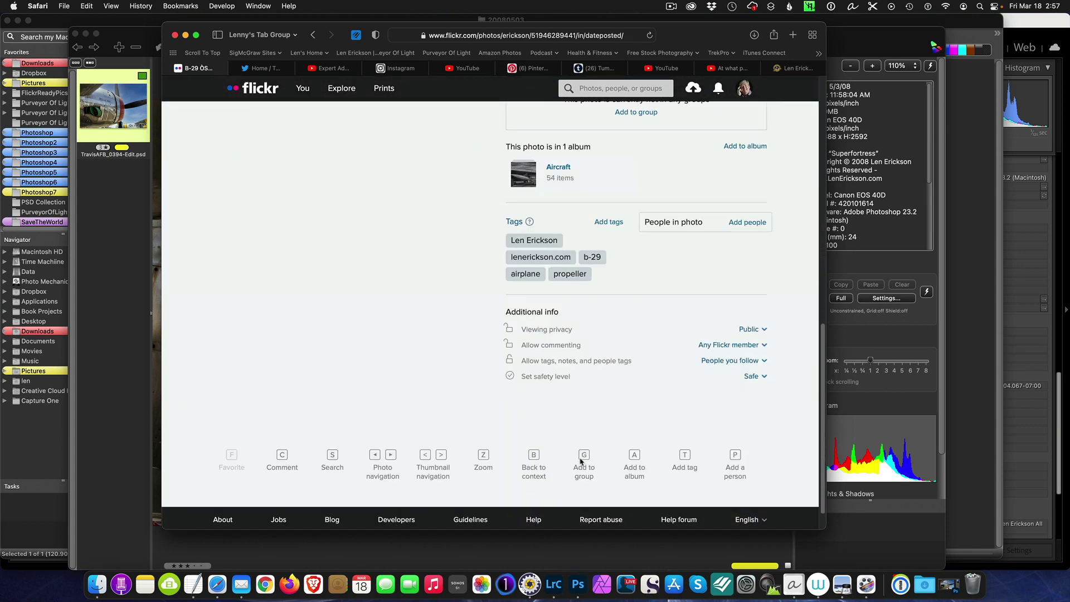
scroll(581, 461, up, 10)
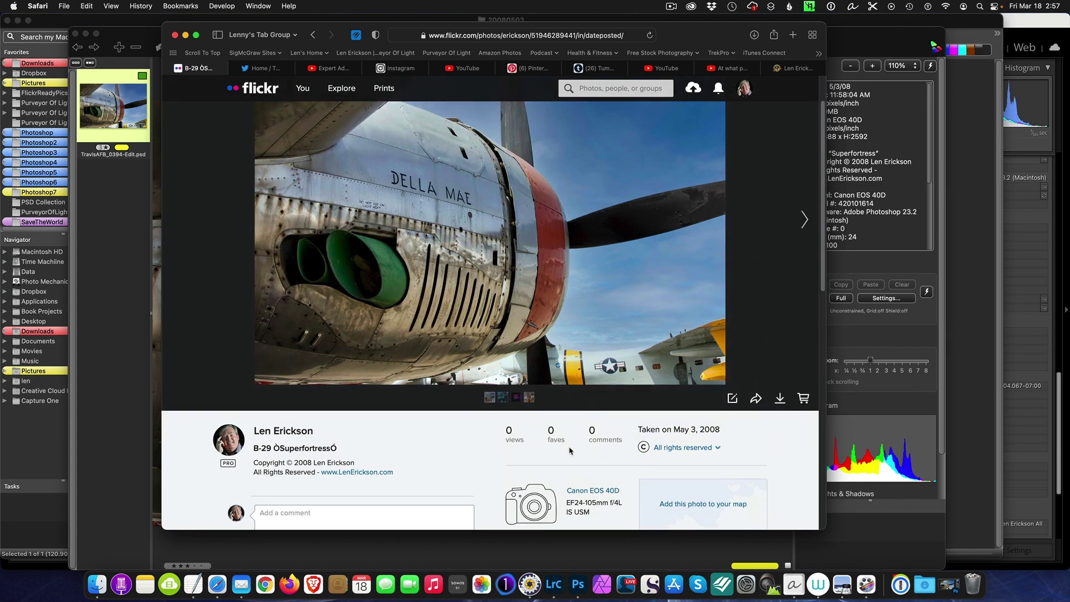
scroll(570, 448, up, 2)
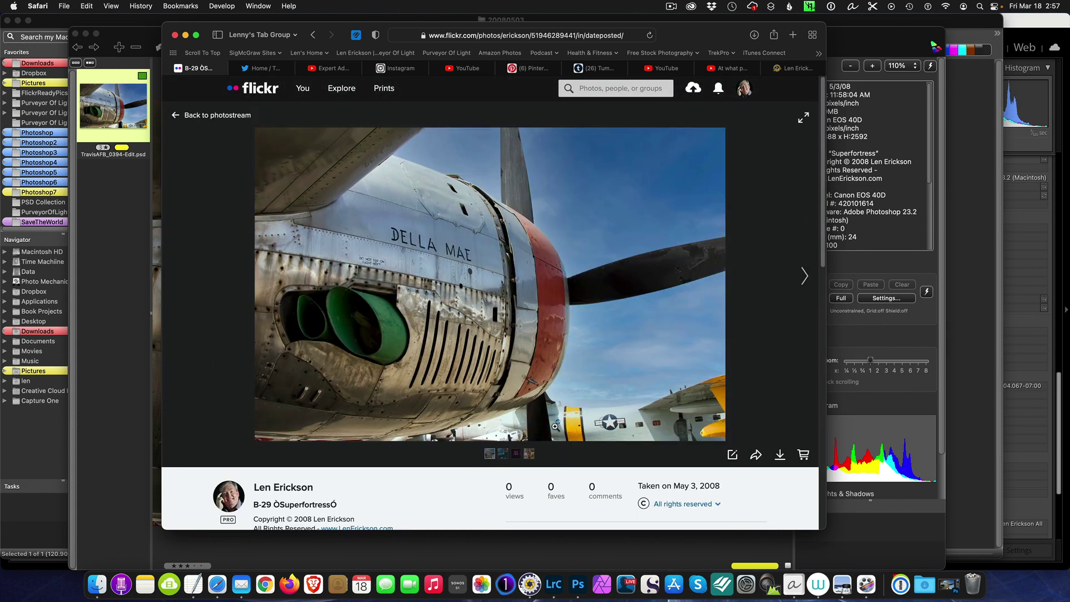